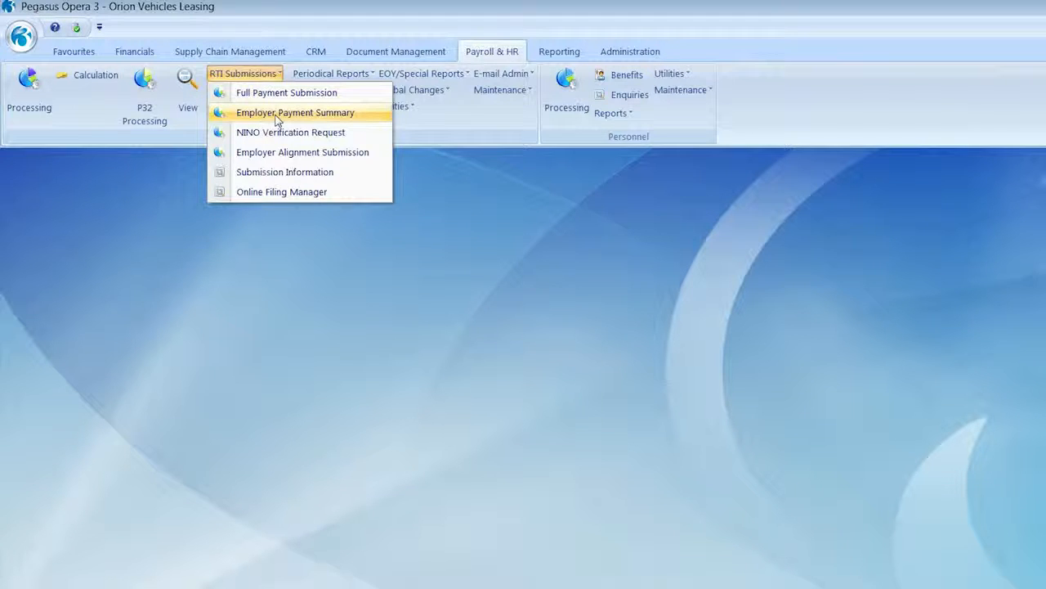
Start an Employer Payment Summary of type Final EPS of the year for tax year 2015/16 and proceed to the recoverable amounts
{"action": "left_click", "coordinate": [278, 115]}
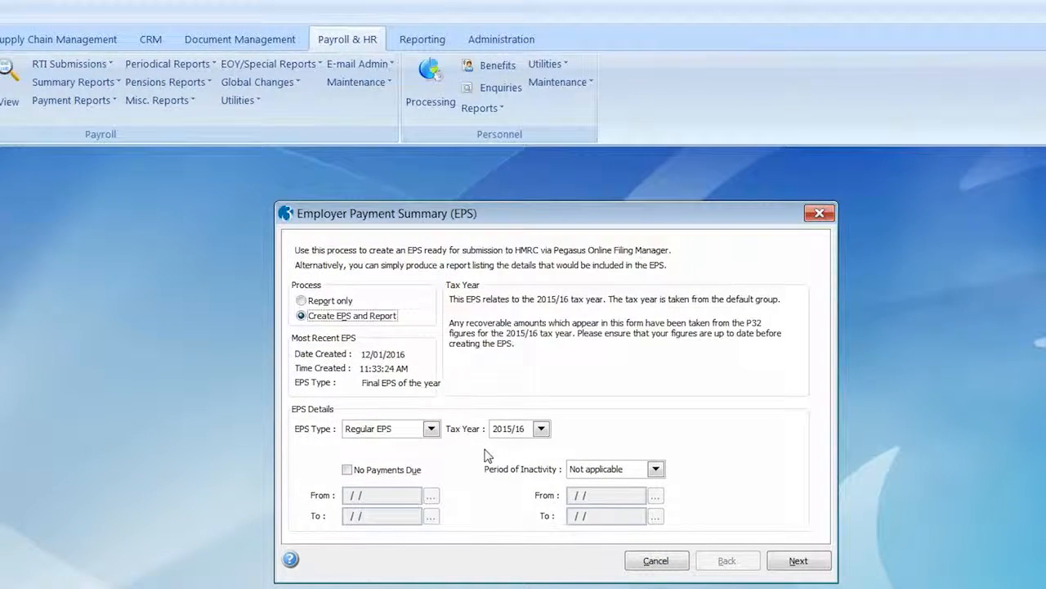
{"action": "left_click", "coordinate": [430, 428]}
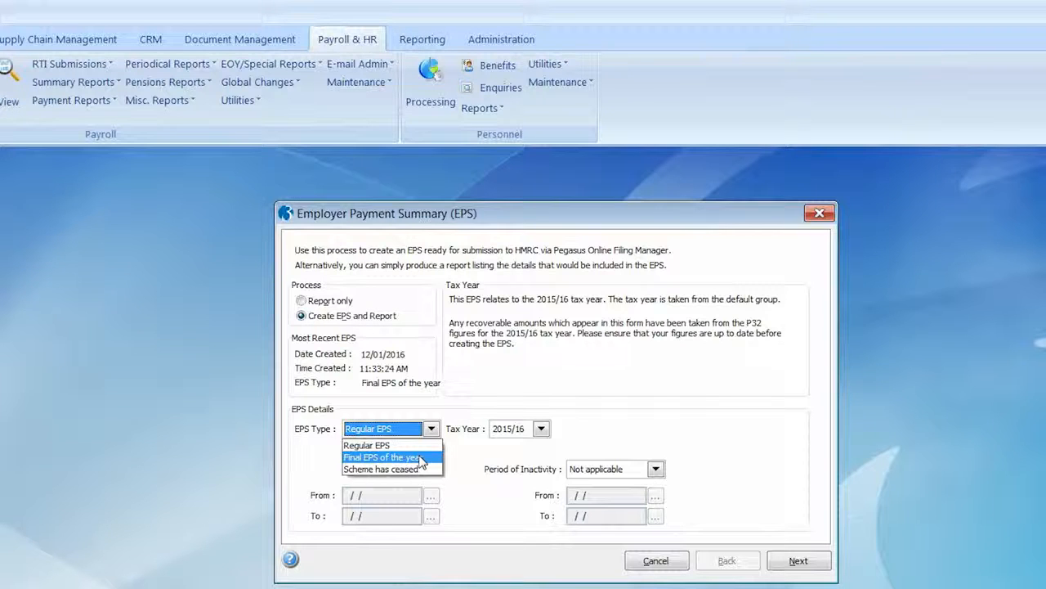
{"action": "left_click", "coordinate": [419, 459]}
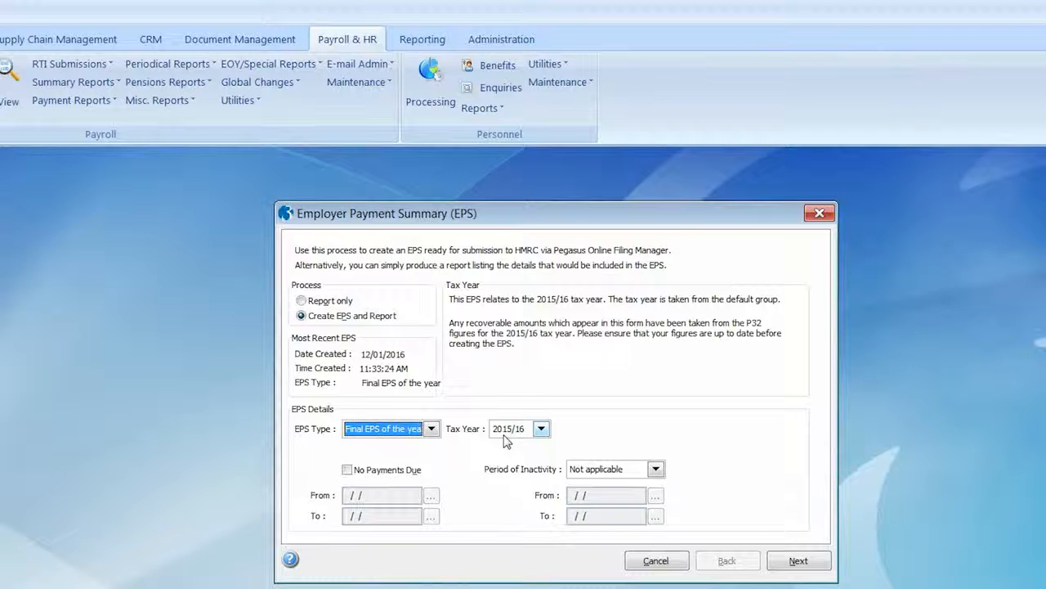
{"action": "left_click", "coordinate": [798, 562]}
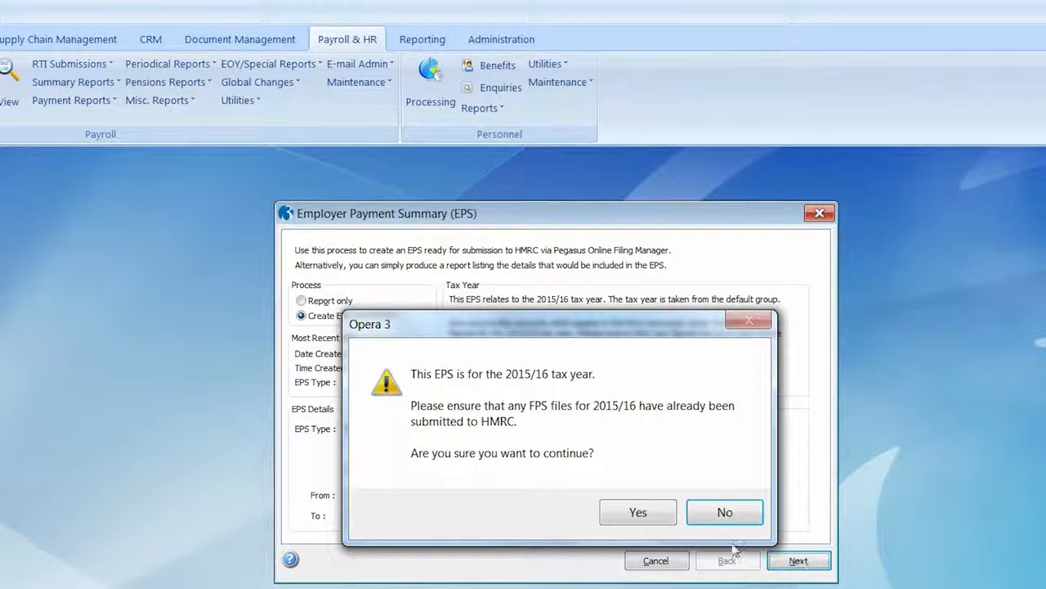
{"action": "left_click", "coordinate": [646, 515]}
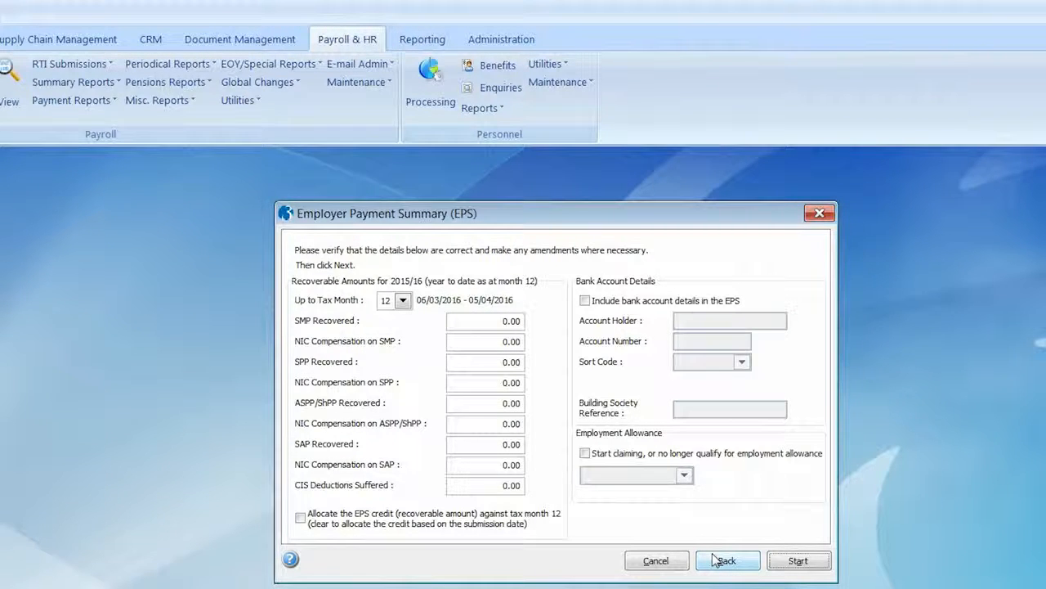
Create the final EPS file with the recoverable amounts as shown and continue to company selection for its online submission
{"action": "left_click", "coordinate": [781, 564]}
{"action": "left_click", "coordinate": [640, 480]}
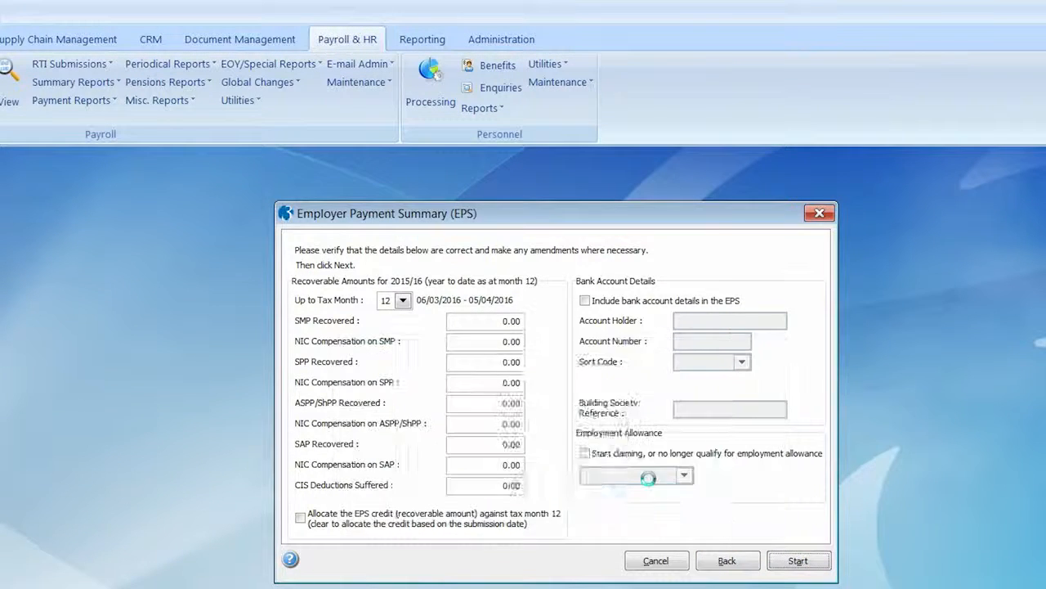
{"action": "left_click", "coordinate": [613, 562]}
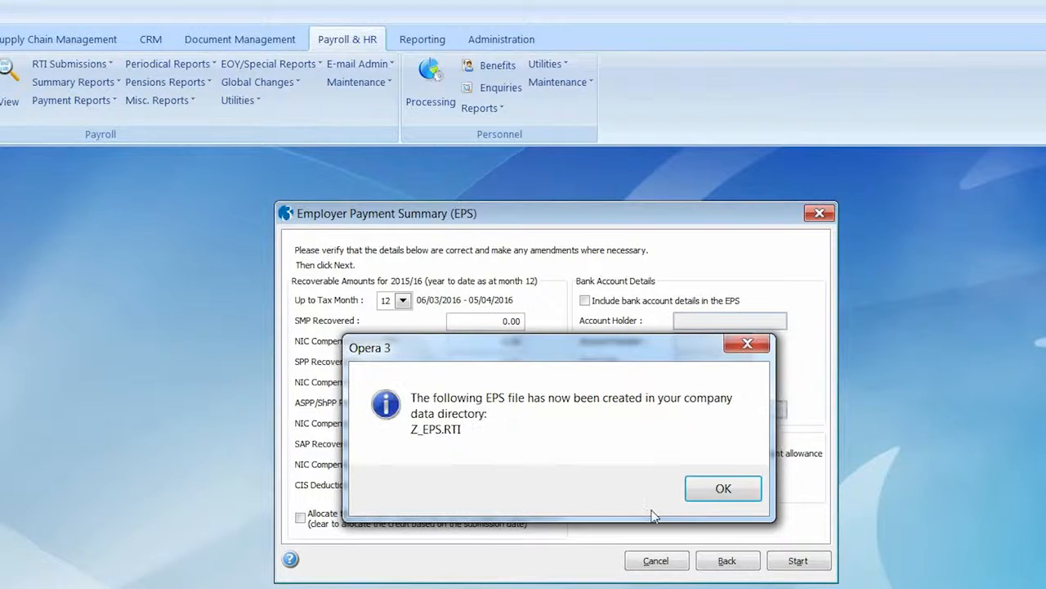
{"action": "left_click", "coordinate": [657, 488]}
{"action": "left_click", "coordinate": [723, 490]}
{"action": "left_click", "coordinate": [637, 518]}
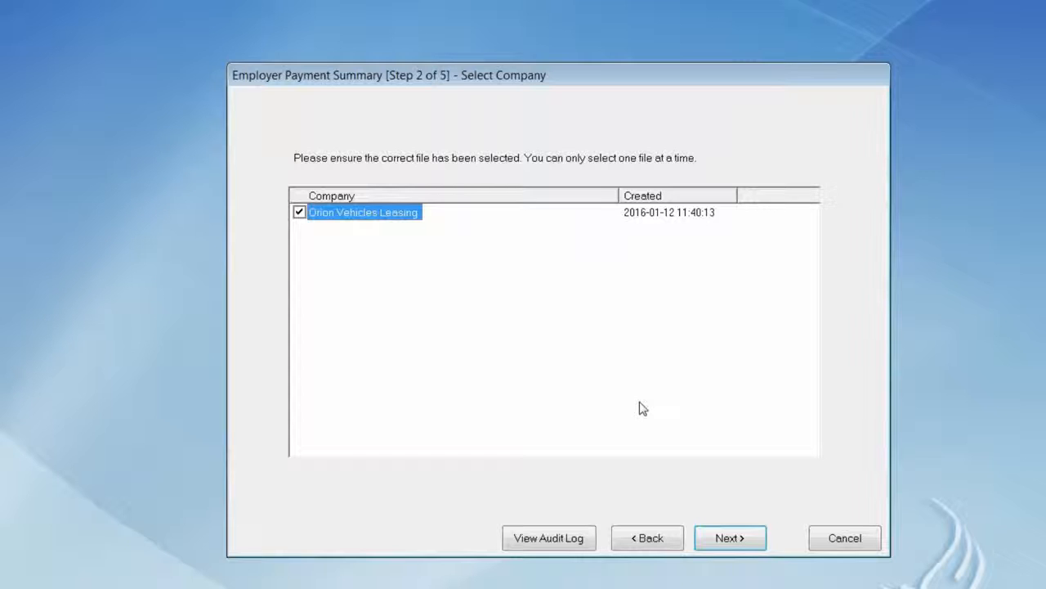
Advance the Orion Vehicles Leasing EPS submission, enter and confirm the Government Gateway password, and cancel without submitting
{"action": "left_click", "coordinate": [728, 538]}
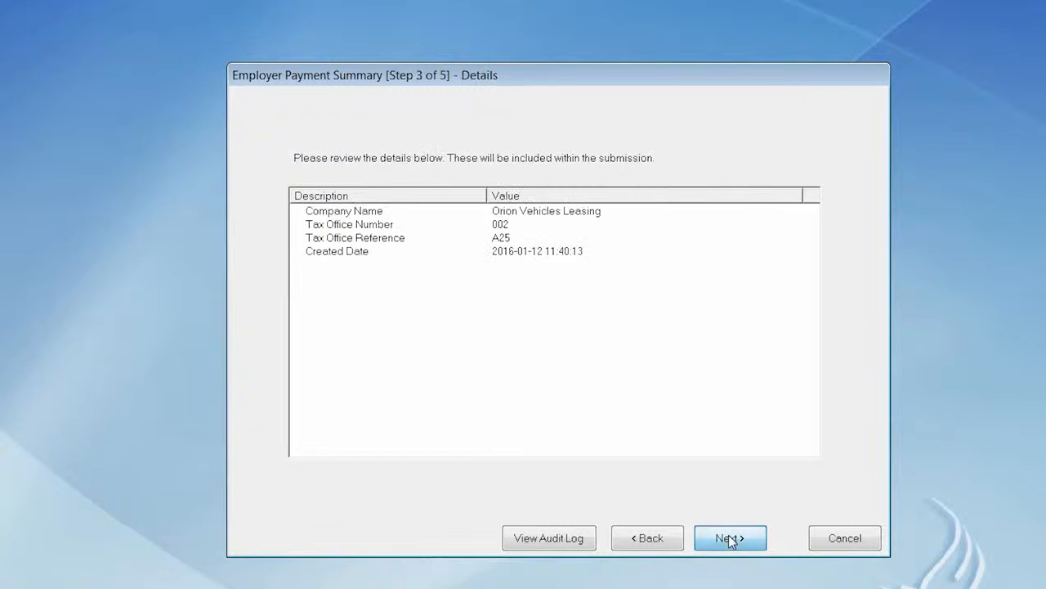
{"action": "left_click", "coordinate": [728, 536]}
{"action": "type", "text": "*****"}
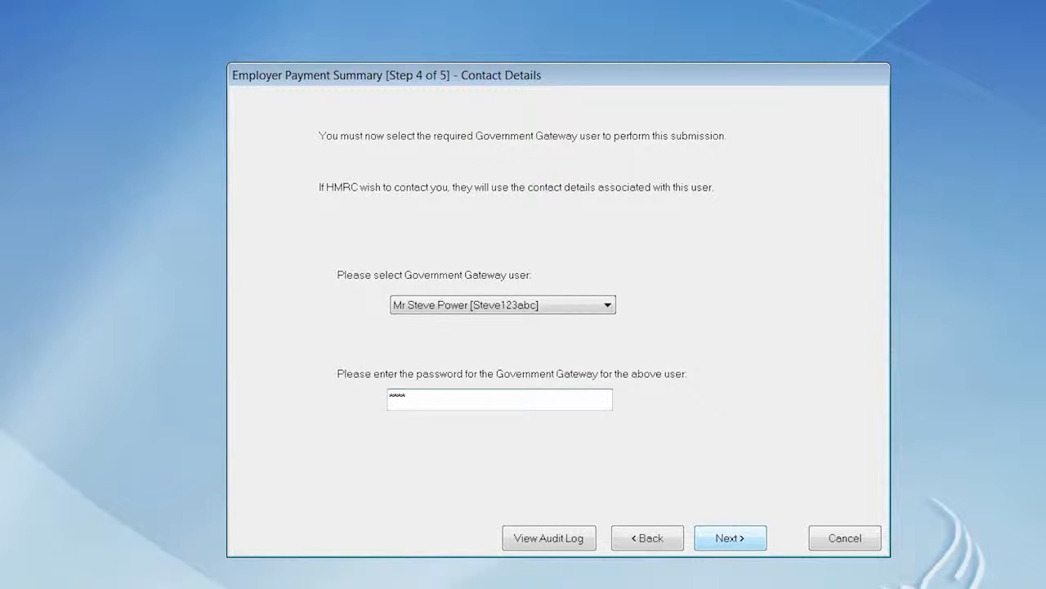
{"action": "left_click", "coordinate": [731, 536]}
{"action": "type", "text": "****"}
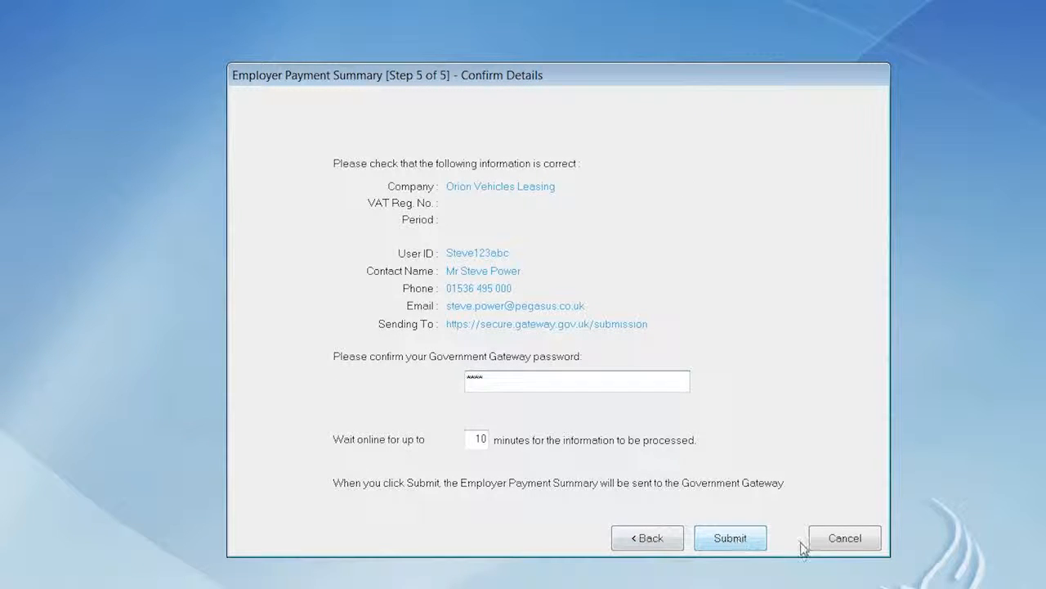
{"action": "left_click", "coordinate": [832, 539]}
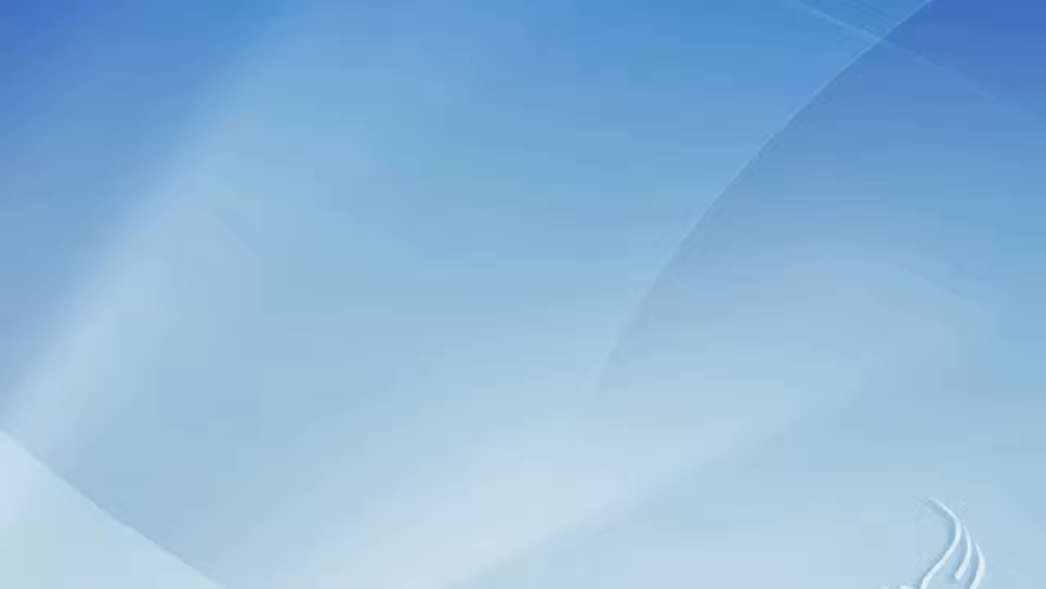
{"action": "left_click", "coordinate": [559, 367]}
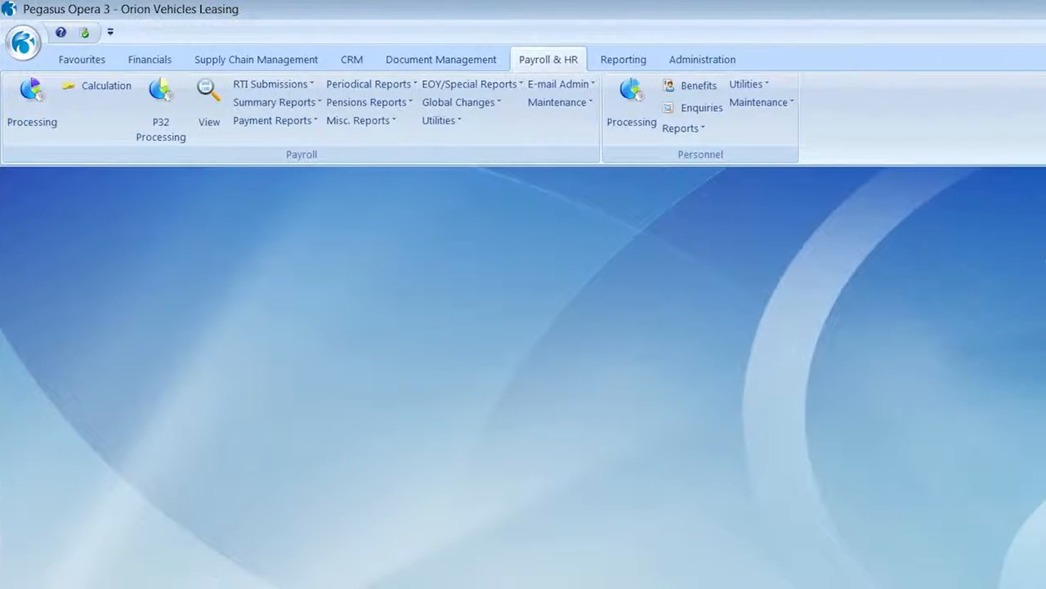
Start the payroll Update for the Monthly group's period 12 and agree to continue
{"action": "left_click", "coordinate": [440, 120]}
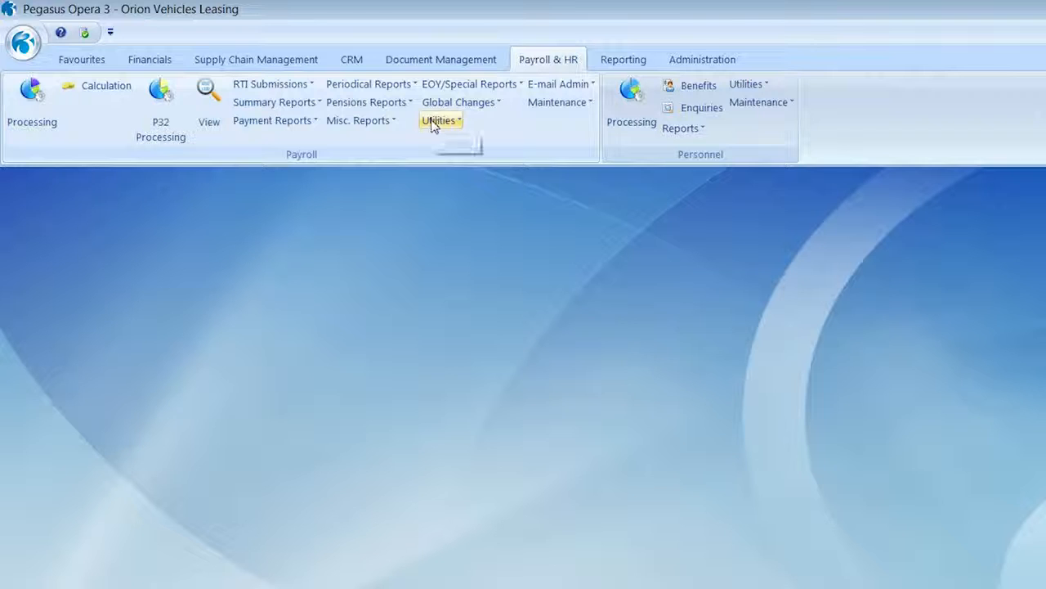
{"action": "left_click", "coordinate": [474, 297]}
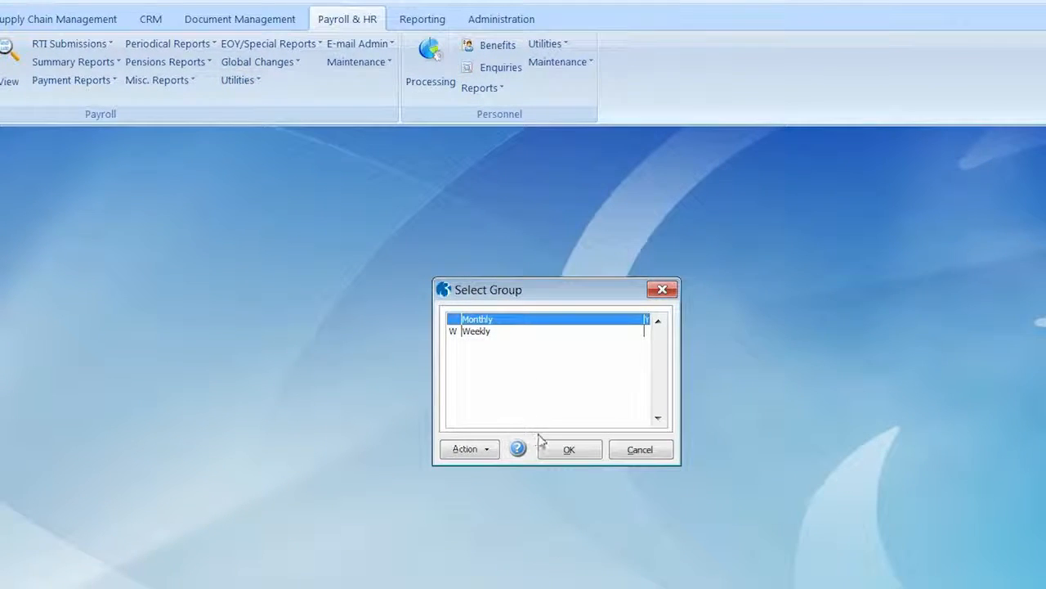
{"action": "left_click", "coordinate": [565, 450]}
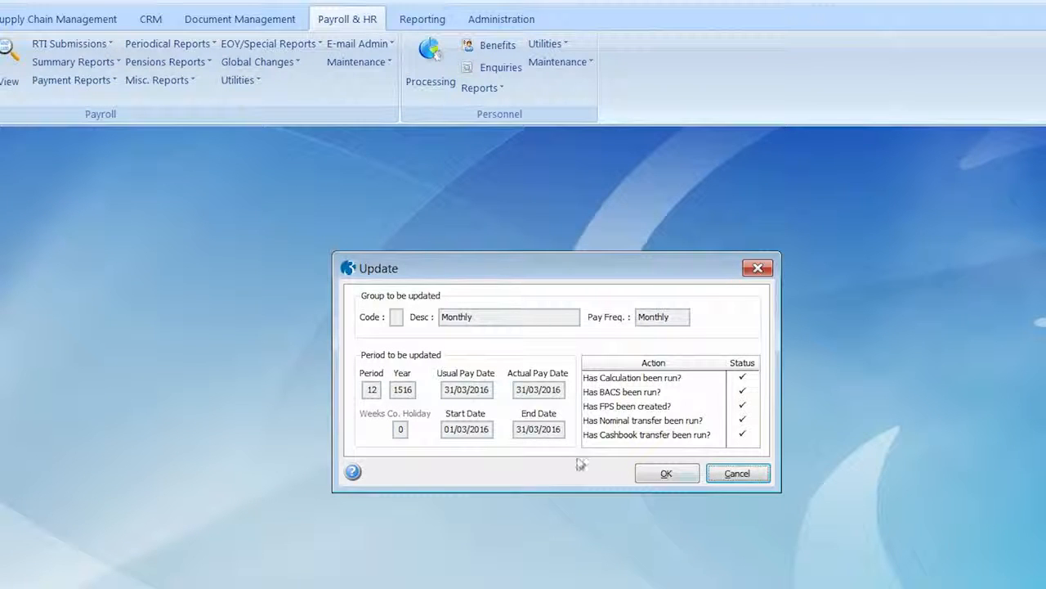
{"action": "left_click", "coordinate": [667, 474]}
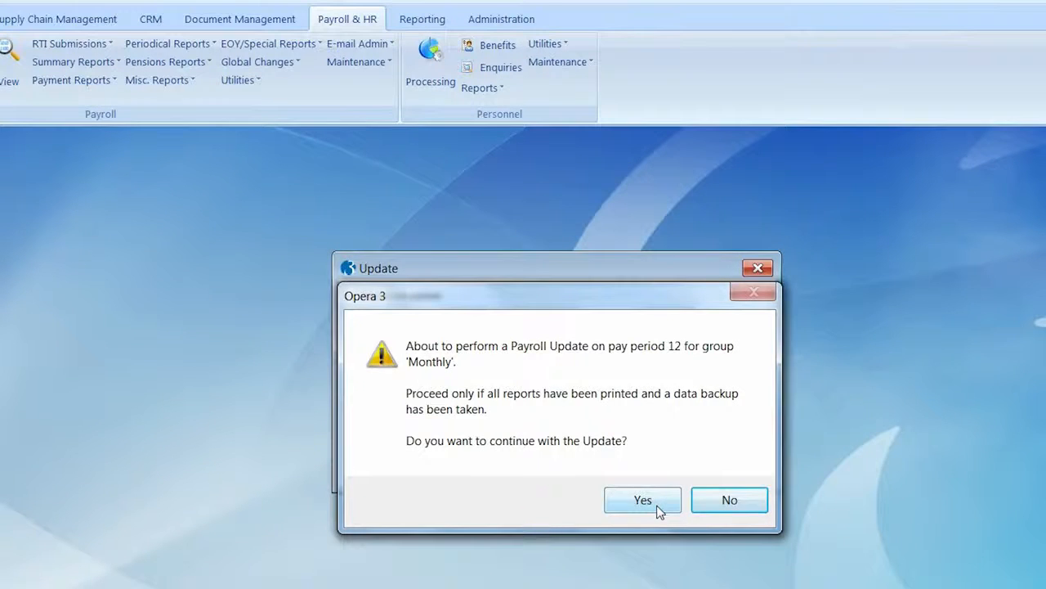
{"action": "left_click", "coordinate": [659, 507]}
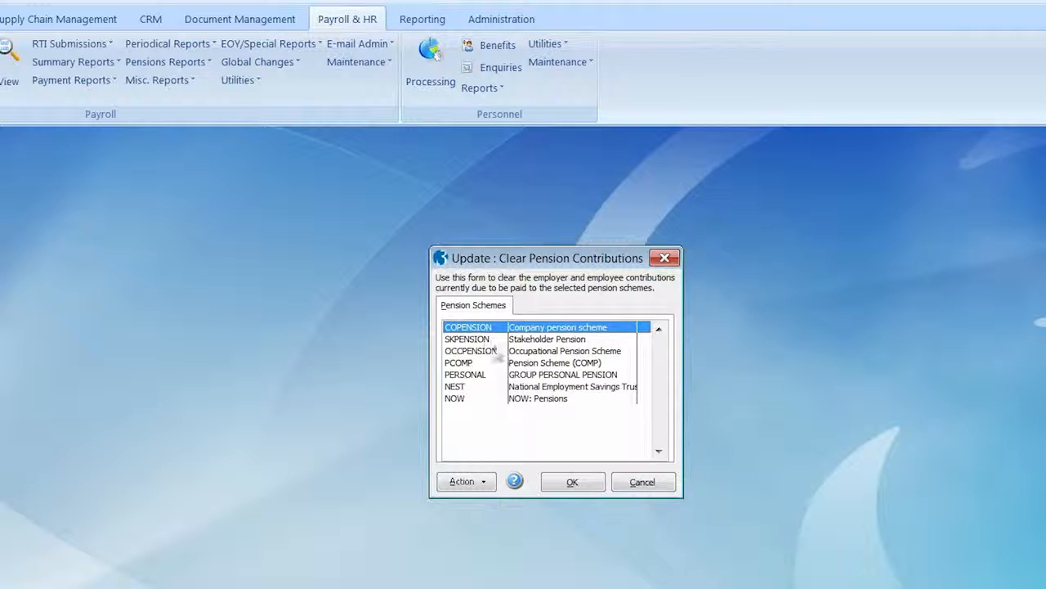
Select all pension schemes for clearing the contributions due and accept the selection
{"action": "left_click", "coordinate": [487, 482]}
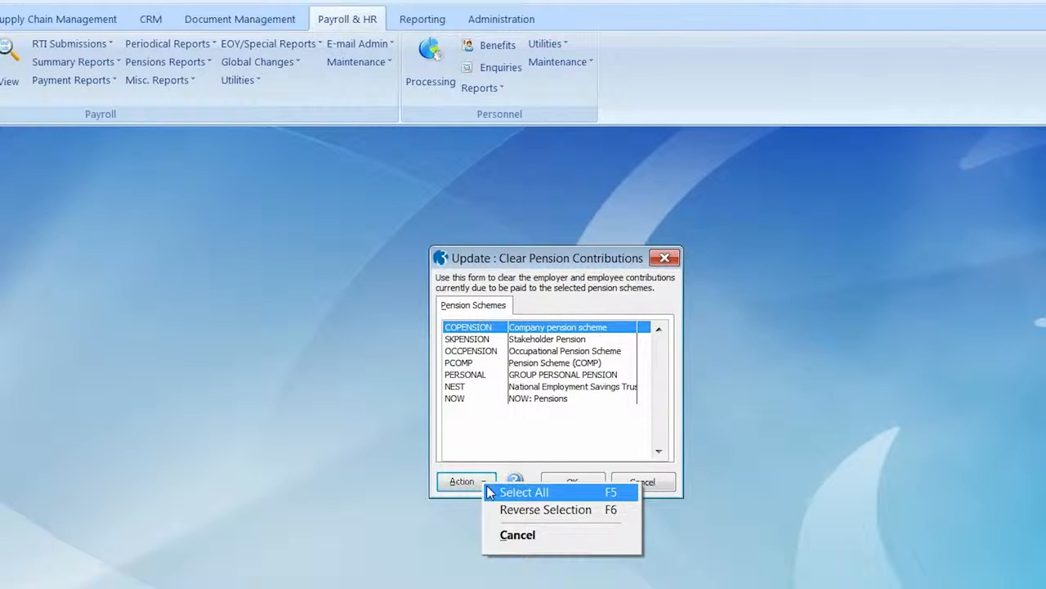
{"action": "left_click", "coordinate": [524, 492]}
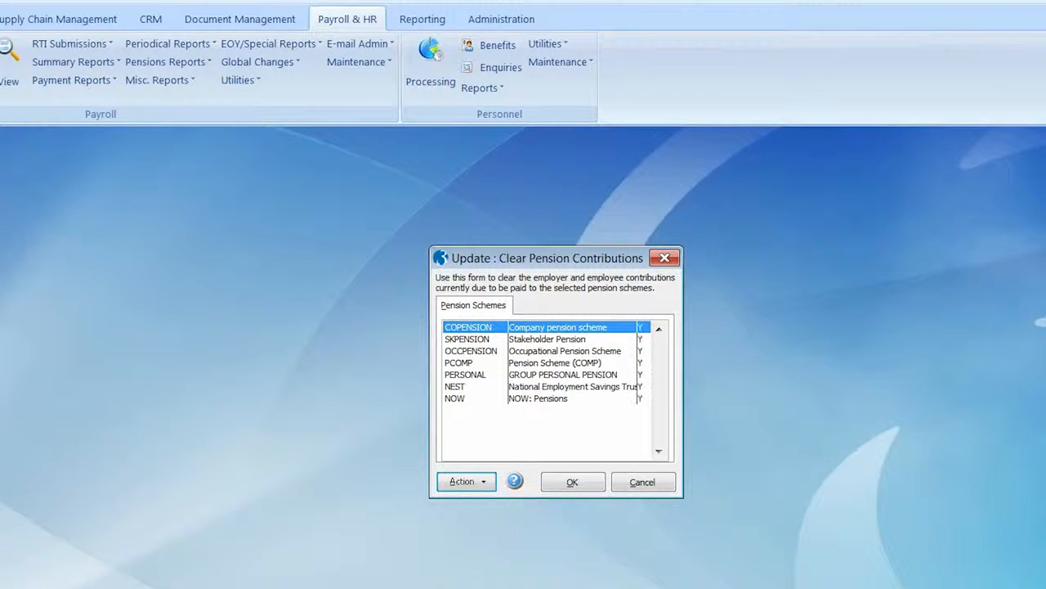
{"action": "left_click", "coordinate": [572, 483]}
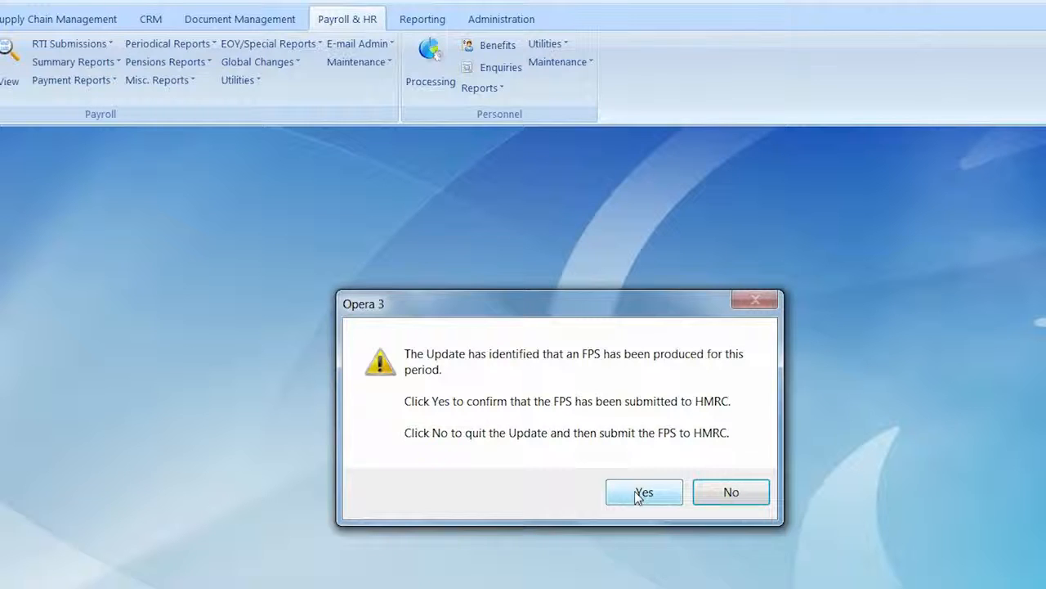
Confirm that the FPS has been submitted to HMRC and carry out the payroll Update for the Monthly group
{"action": "left_click", "coordinate": [637, 495]}
{"action": "left_click", "coordinate": [637, 467]}
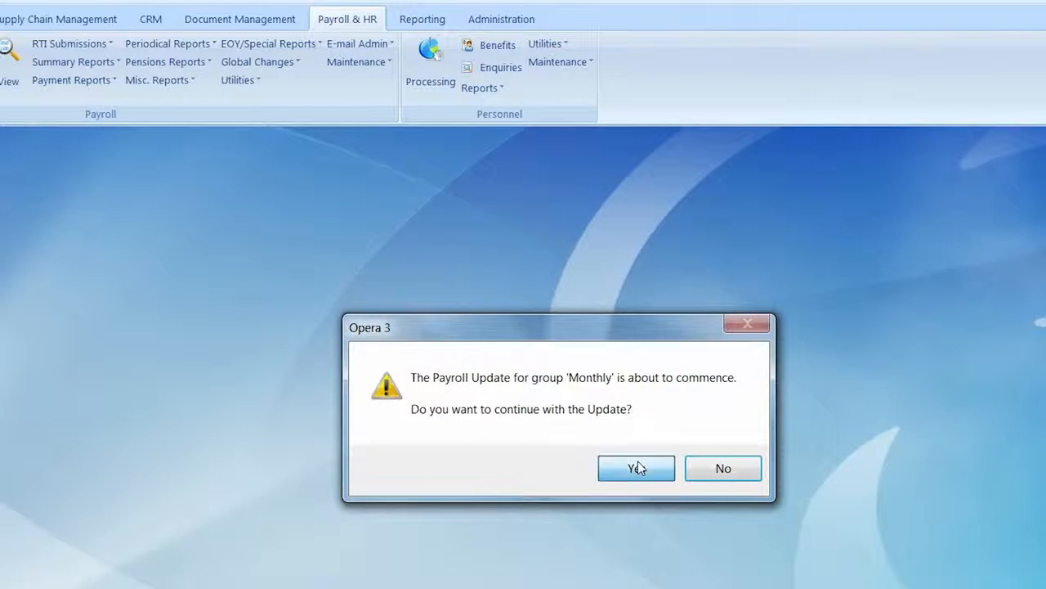
{"action": "left_click", "coordinate": [640, 525]}
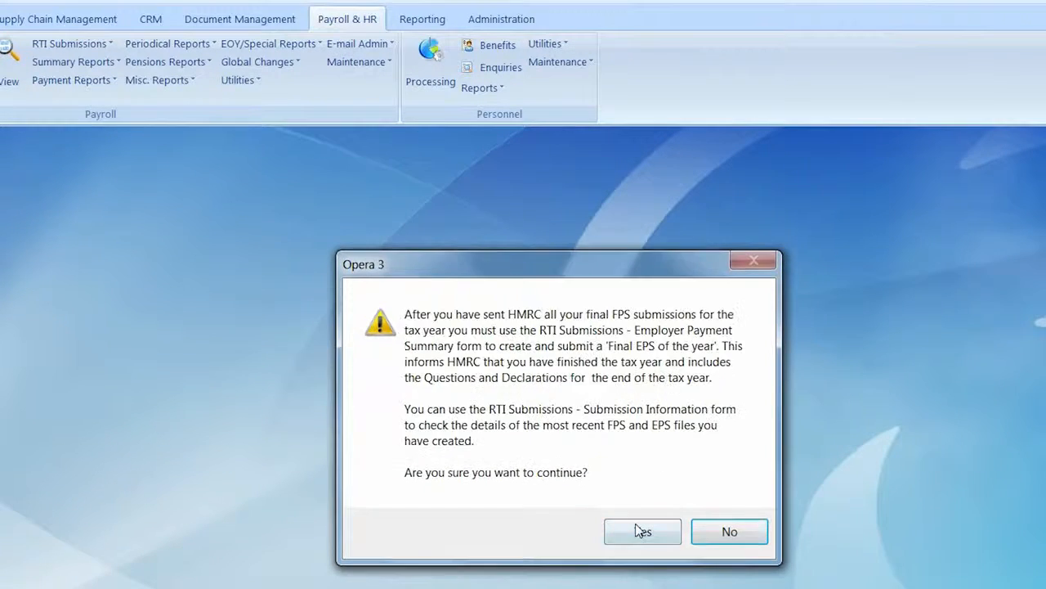
{"action": "left_click", "coordinate": [637, 530]}
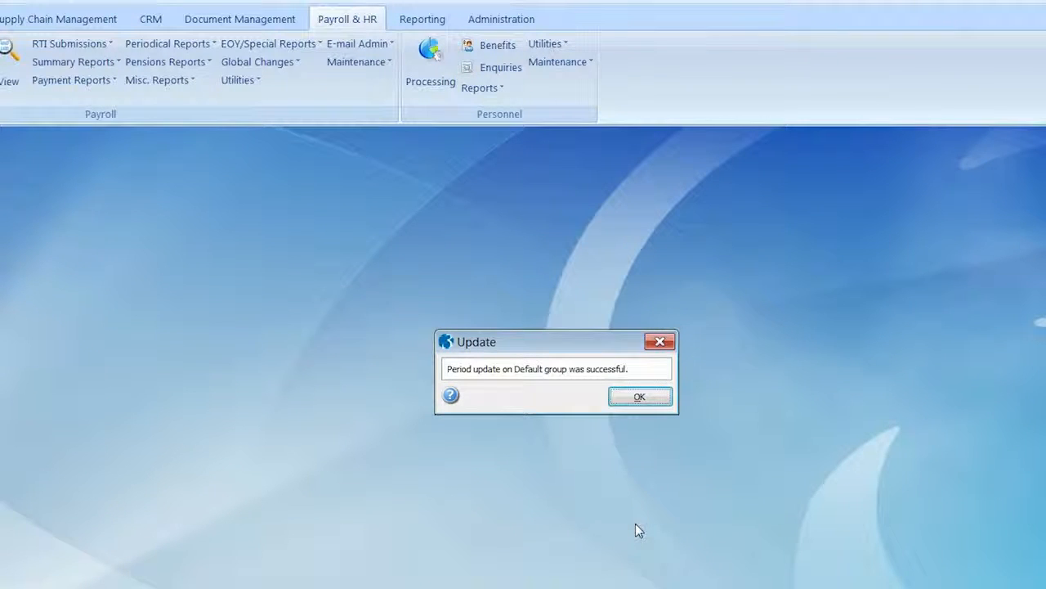
{"action": "left_click", "coordinate": [640, 397]}
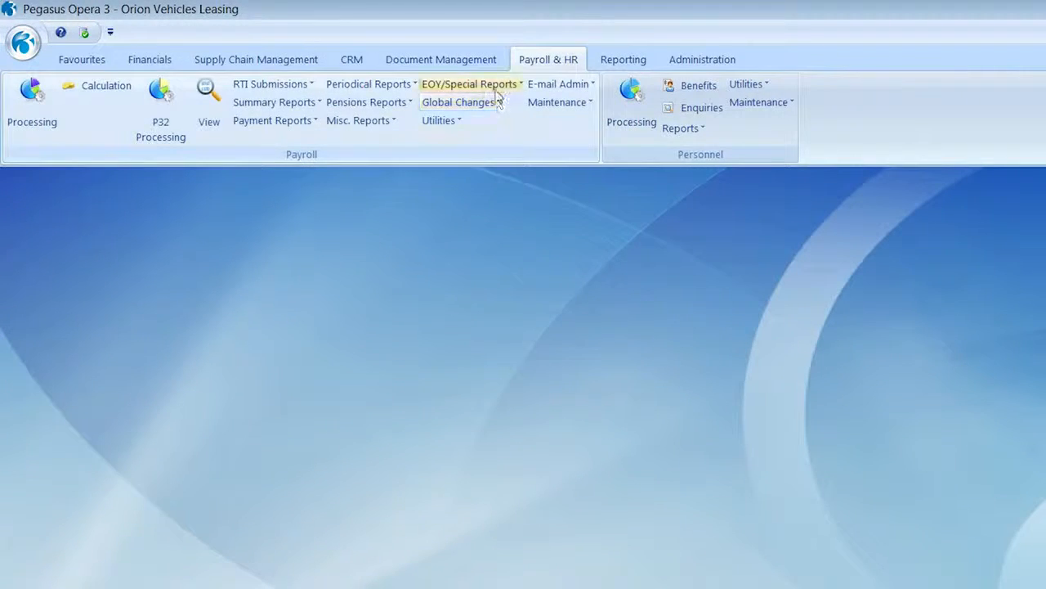
Start the End of Year Cleardown for the Monthly group and accept moving the tax year to 16/17
{"action": "left_click", "coordinate": [493, 87]}
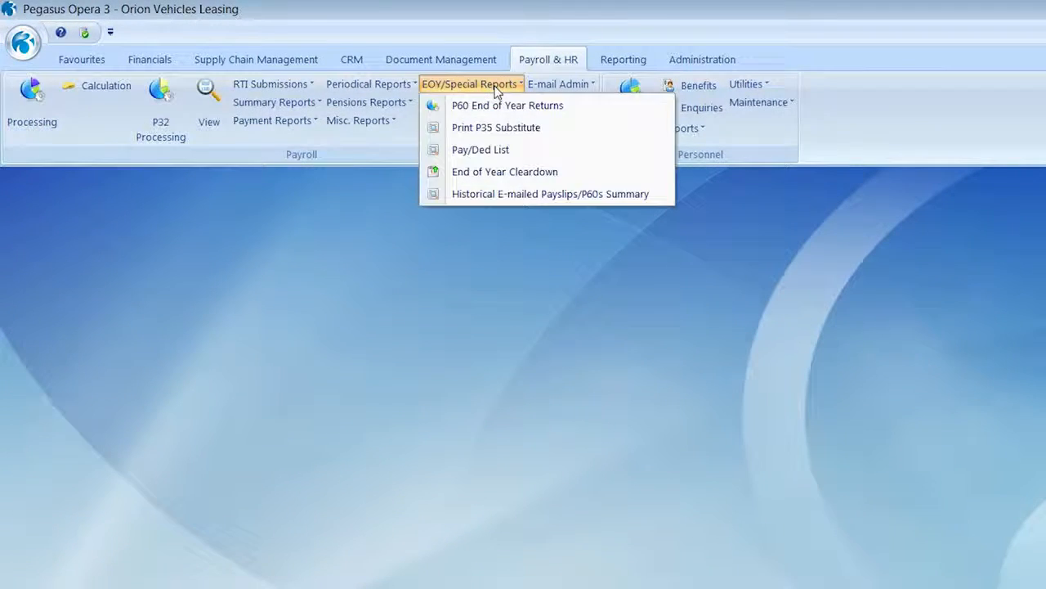
{"action": "left_click", "coordinate": [512, 173]}
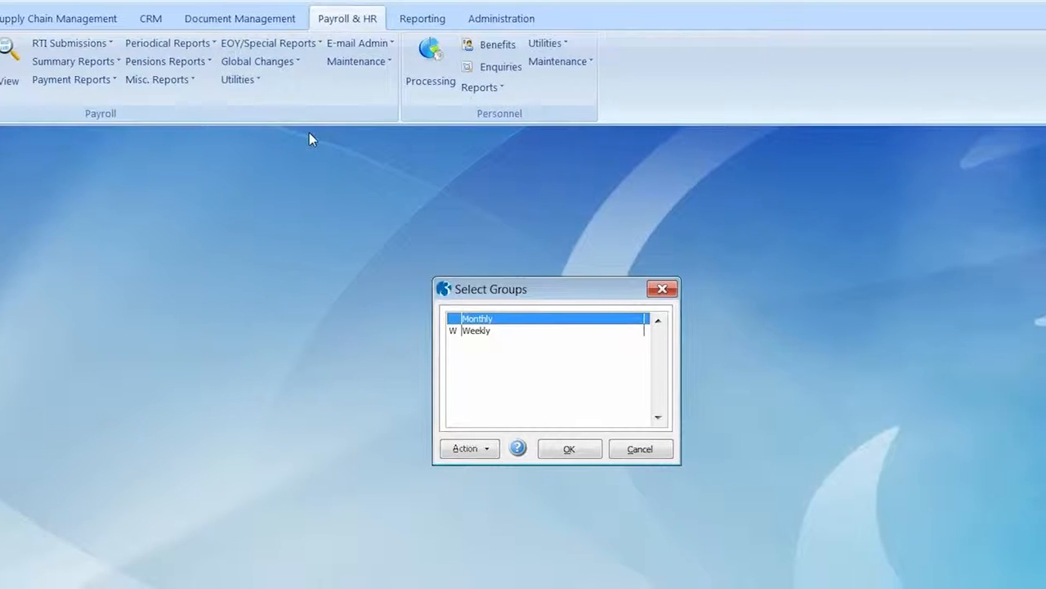
{"action": "double_click", "coordinate": [474, 320]}
{"action": "left_click", "coordinate": [566, 449]}
{"action": "left_click", "coordinate": [566, 460]}
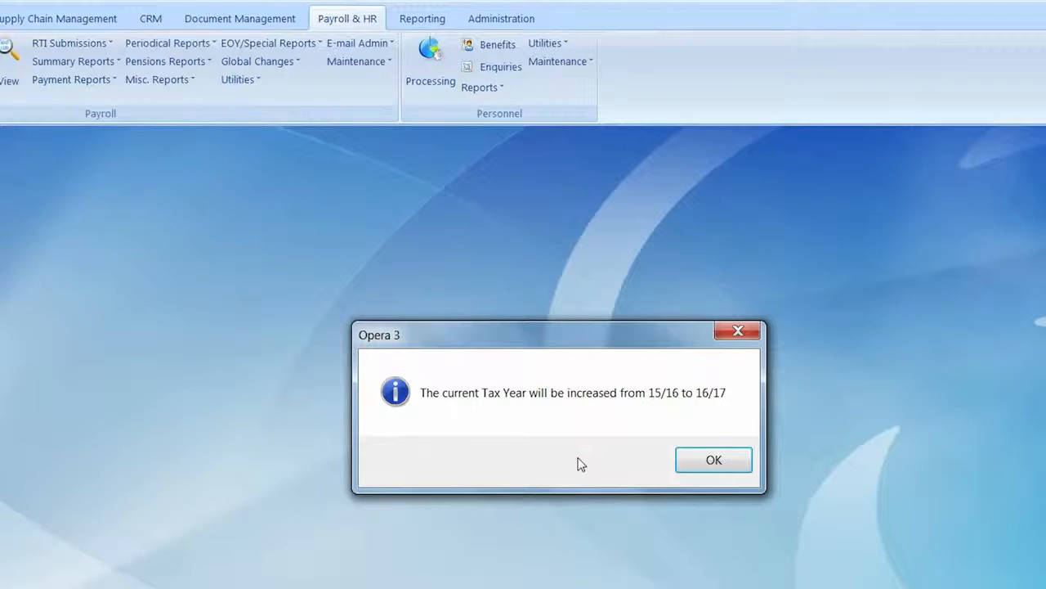
{"action": "left_click", "coordinate": [711, 462]}
{"action": "left_click", "coordinate": [591, 460]}
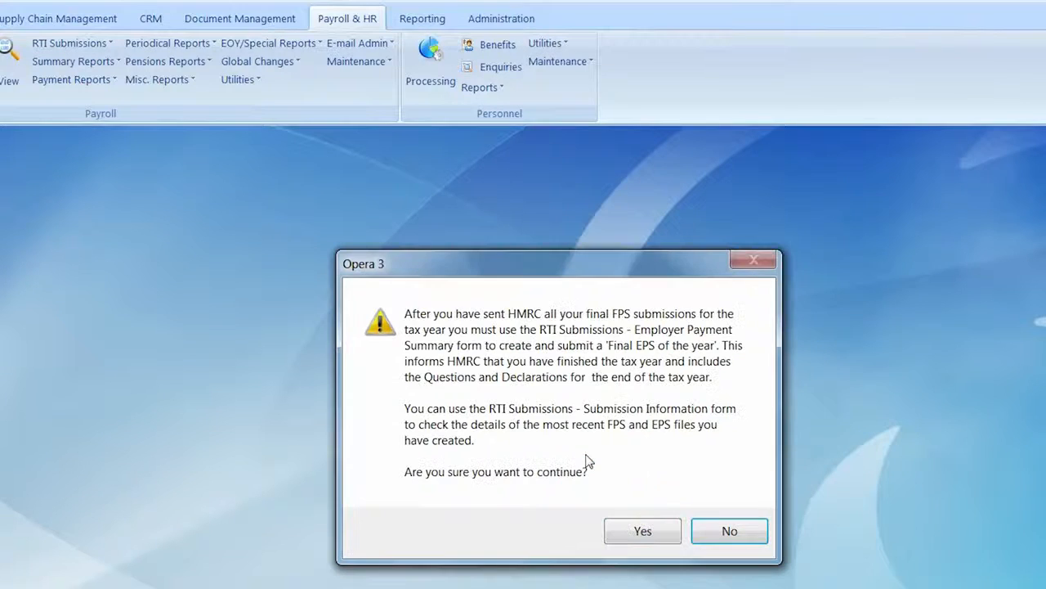
{"action": "left_click", "coordinate": [642, 532]}
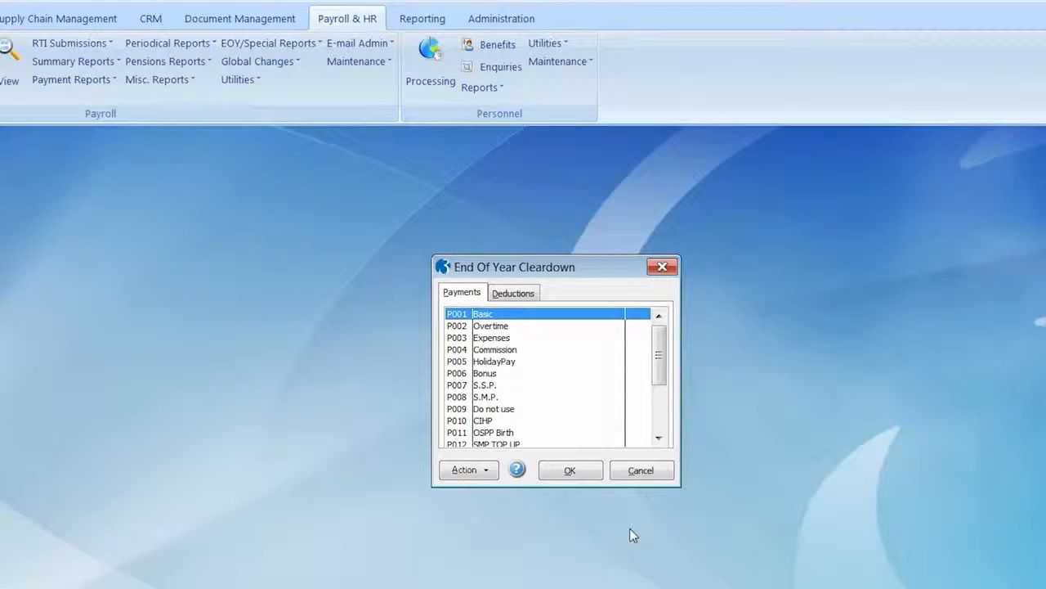
Mark all payments and all deductions for the end-of-year cleardown, and highlight the Loan Repay deduction
{"action": "left_click", "coordinate": [483, 472]}
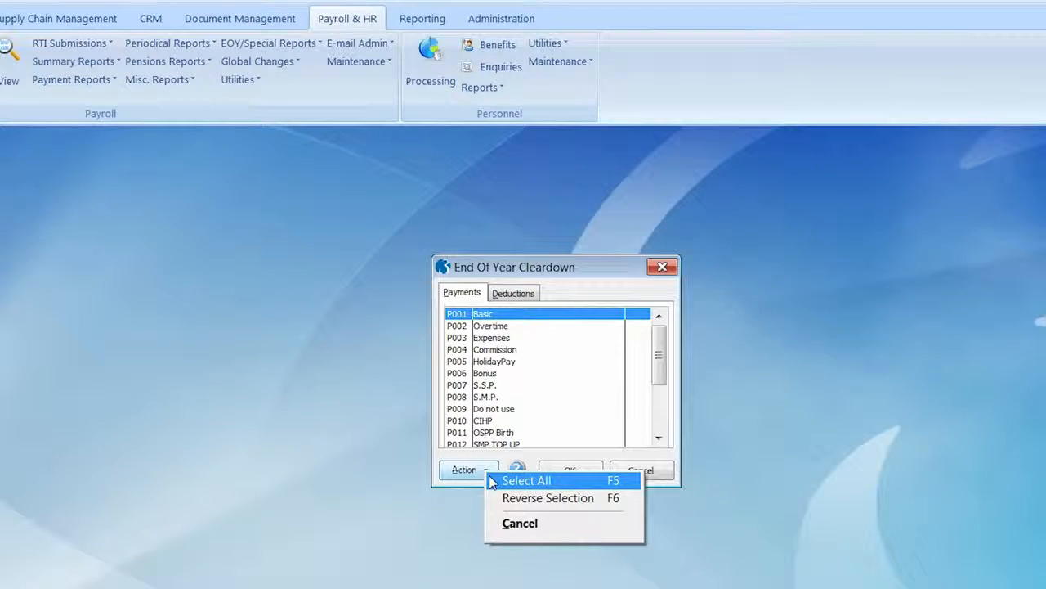
{"action": "left_click", "coordinate": [514, 480]}
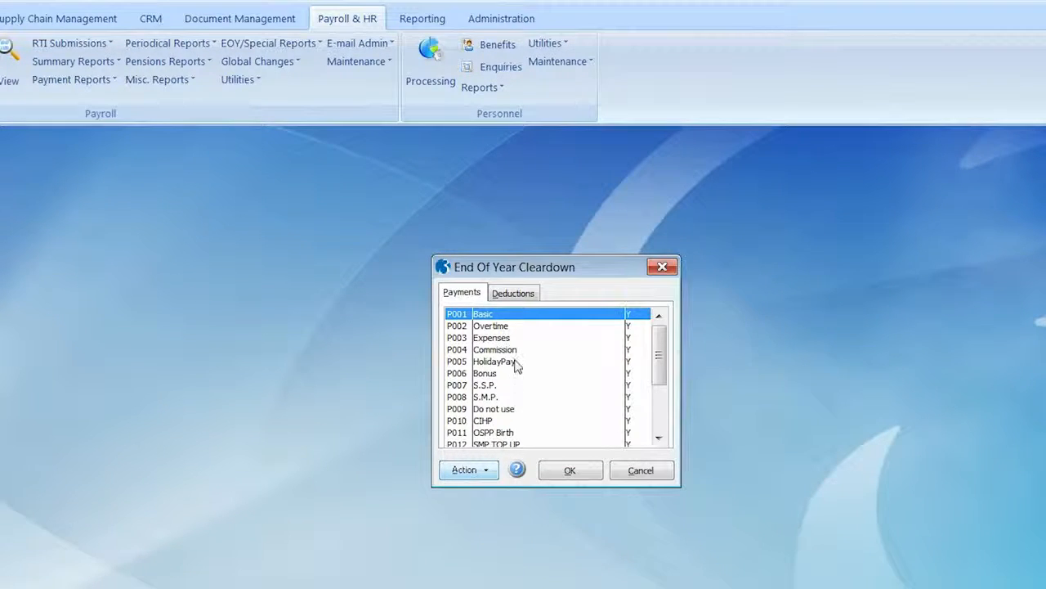
{"action": "left_click", "coordinate": [515, 293]}
{"action": "left_click", "coordinate": [483, 470]}
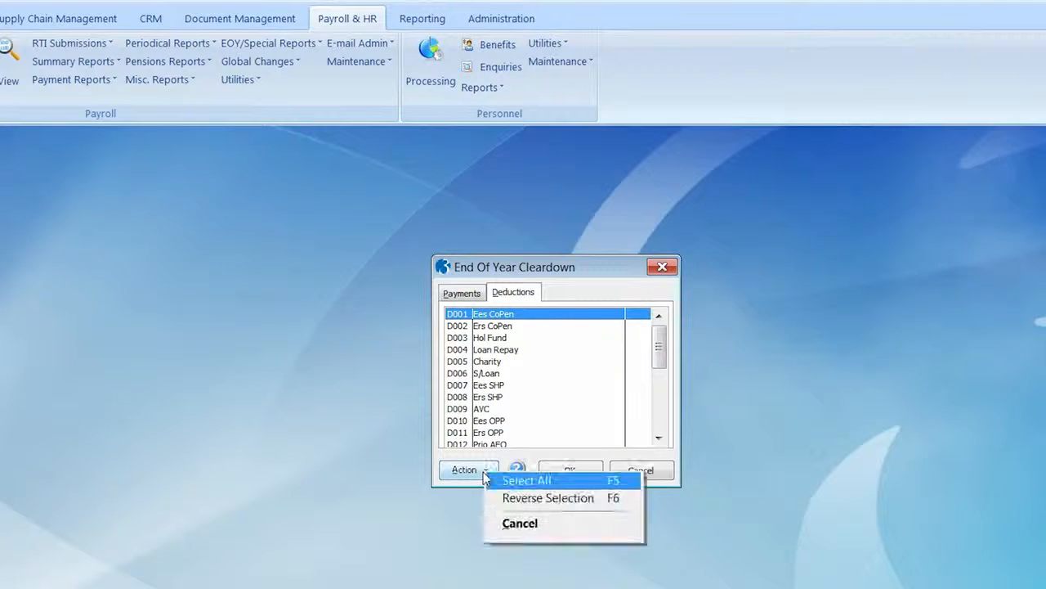
{"action": "left_click", "coordinate": [518, 482]}
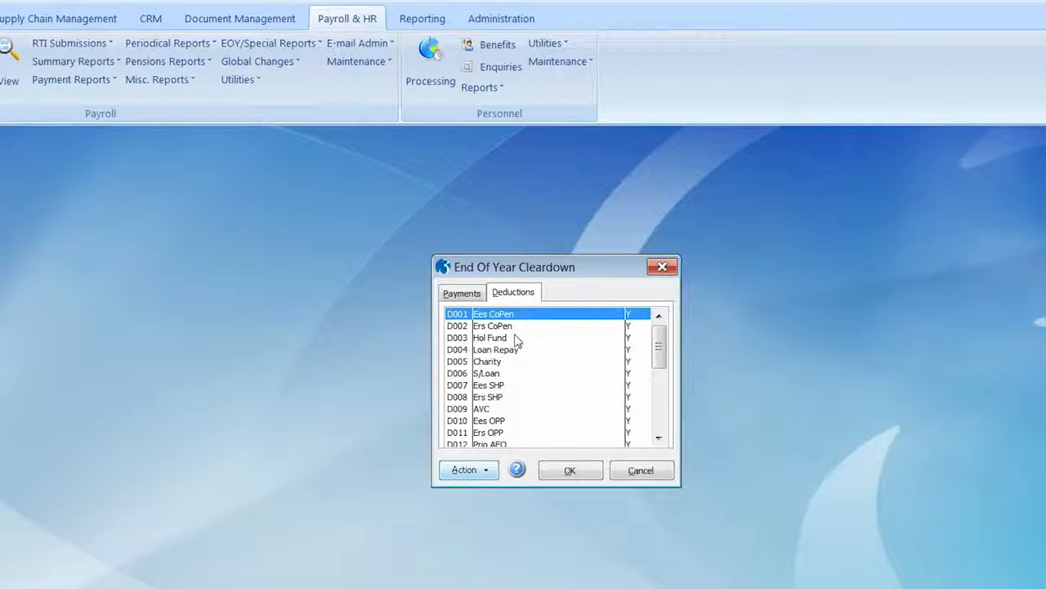
{"action": "left_click", "coordinate": [634, 350]}
{"action": "left_click", "coordinate": [635, 350]}
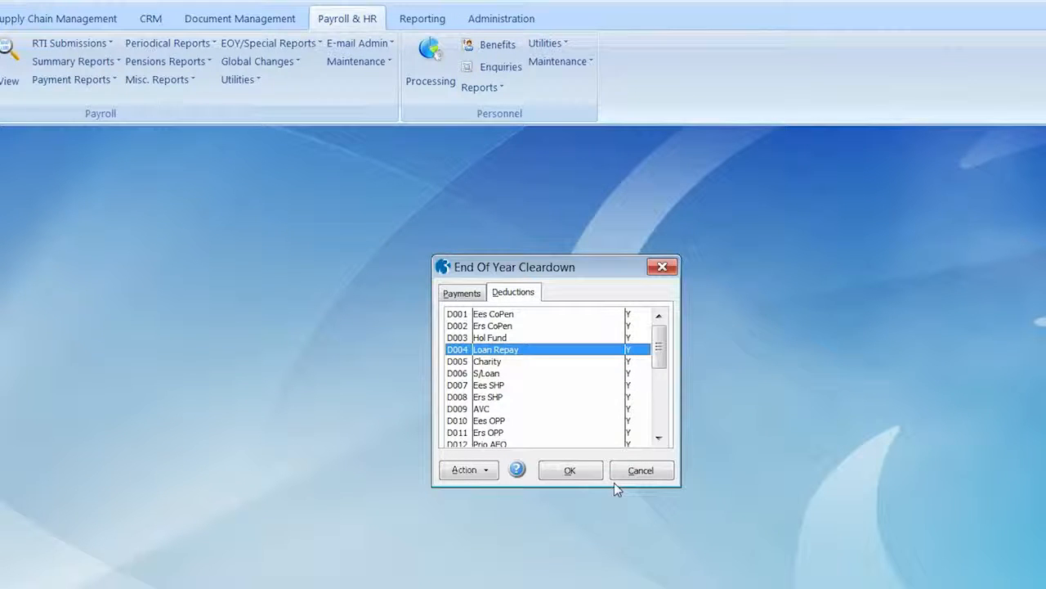
Run the End of Year Cleardown with the marked payments and deductions and acknowledge its completion
{"action": "left_click", "coordinate": [570, 472]}
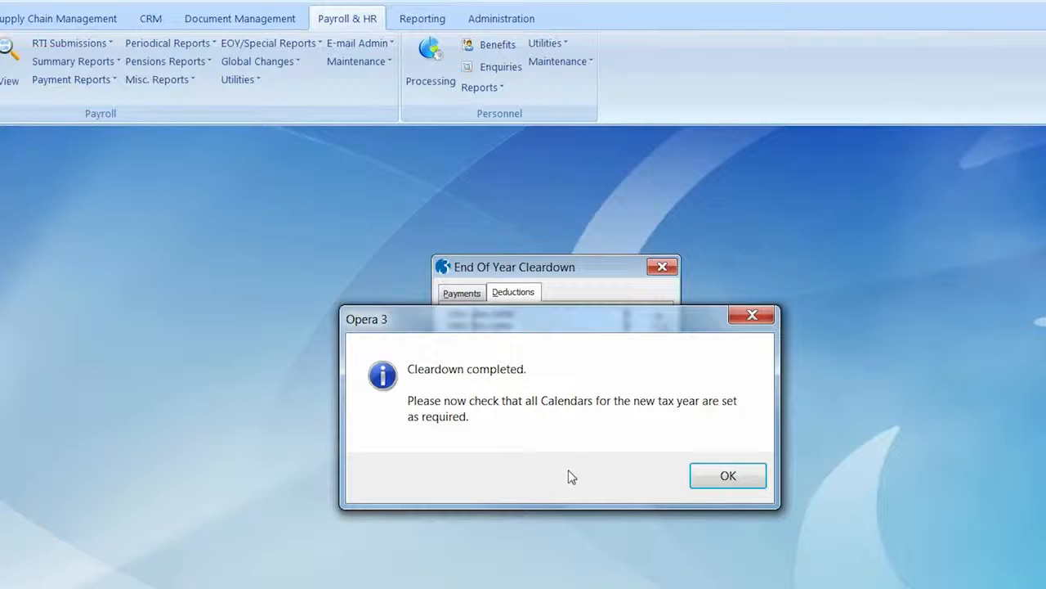
{"action": "left_click", "coordinate": [711, 478]}
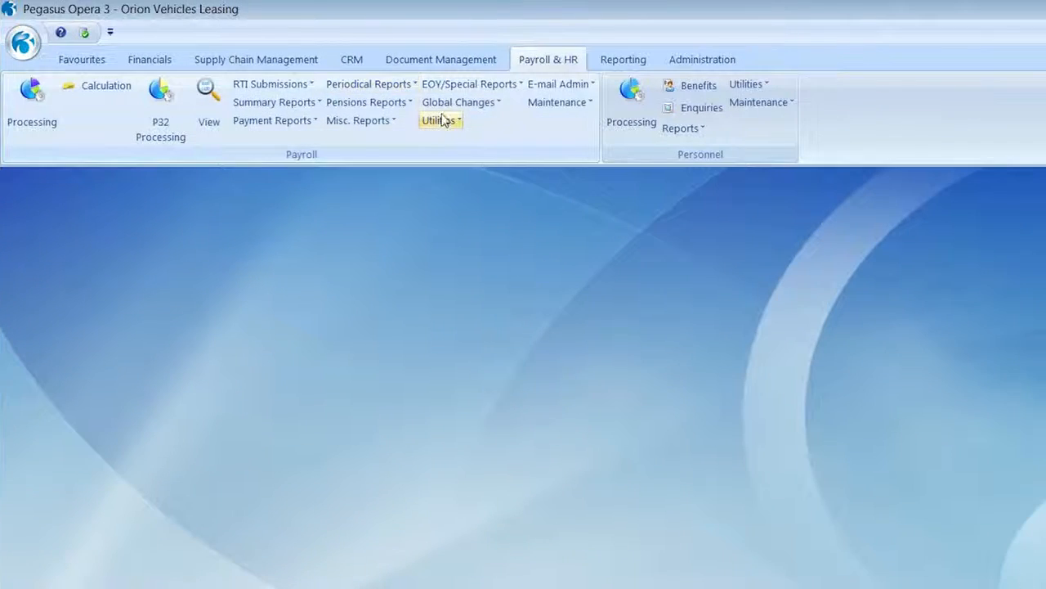
Check the current tax year in the Monthly group's Set Options, leaving the options without changes
{"action": "left_click", "coordinate": [442, 121]}
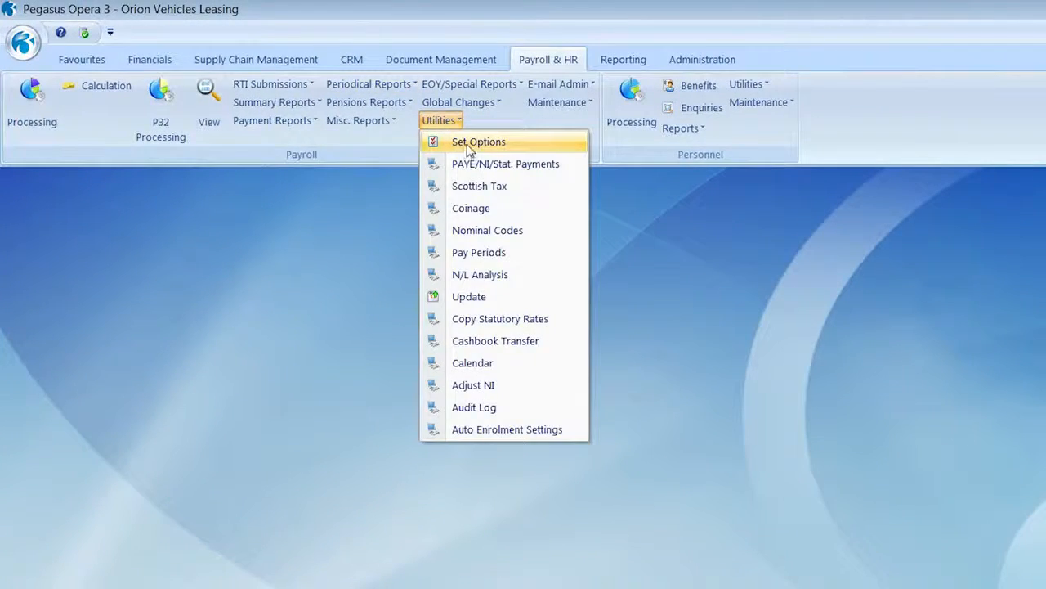
{"action": "left_click", "coordinate": [470, 139]}
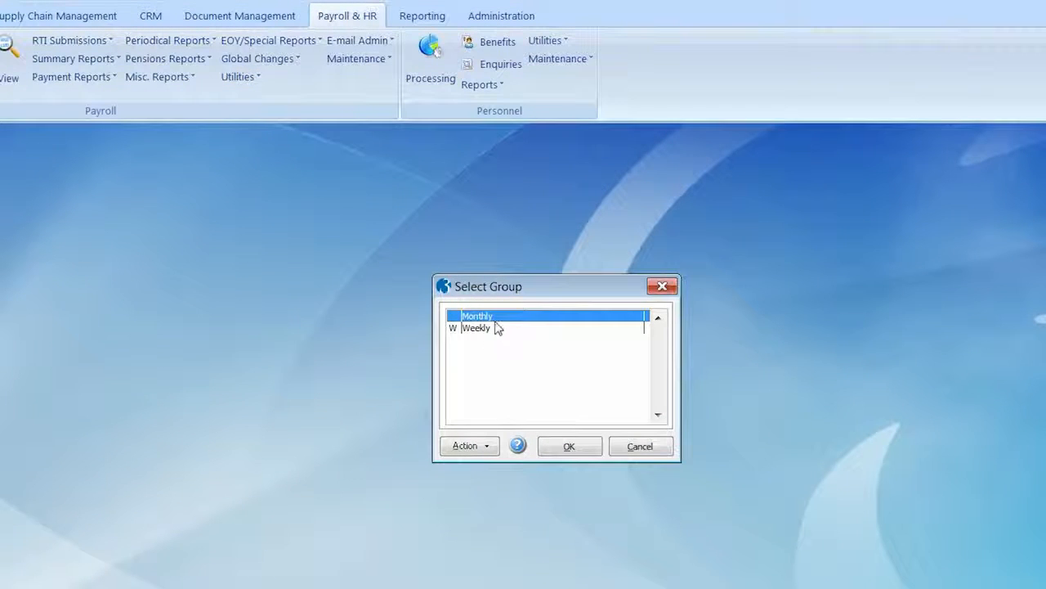
{"action": "left_click", "coordinate": [564, 446]}
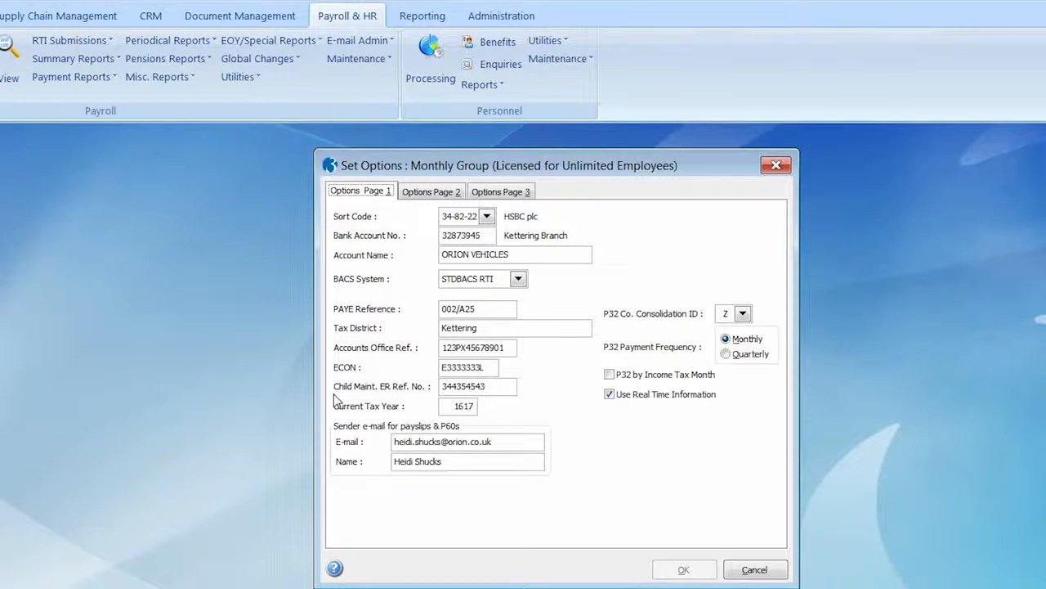
{"action": "left_click", "coordinate": [750, 570]}
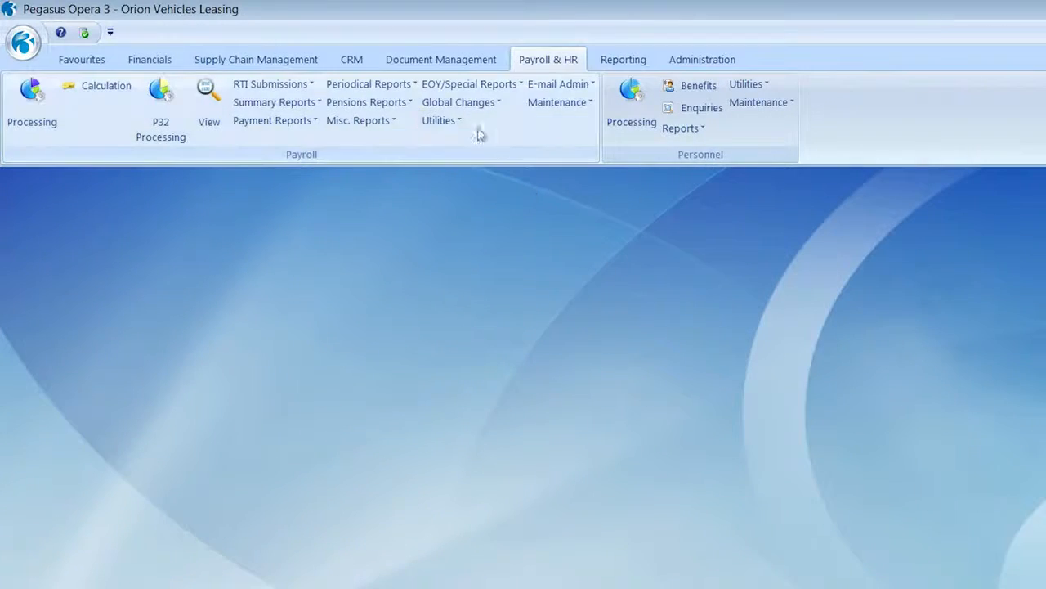
Open the payroll Calendar for the Monthly group to check its current tax year
{"action": "left_click", "coordinate": [447, 122]}
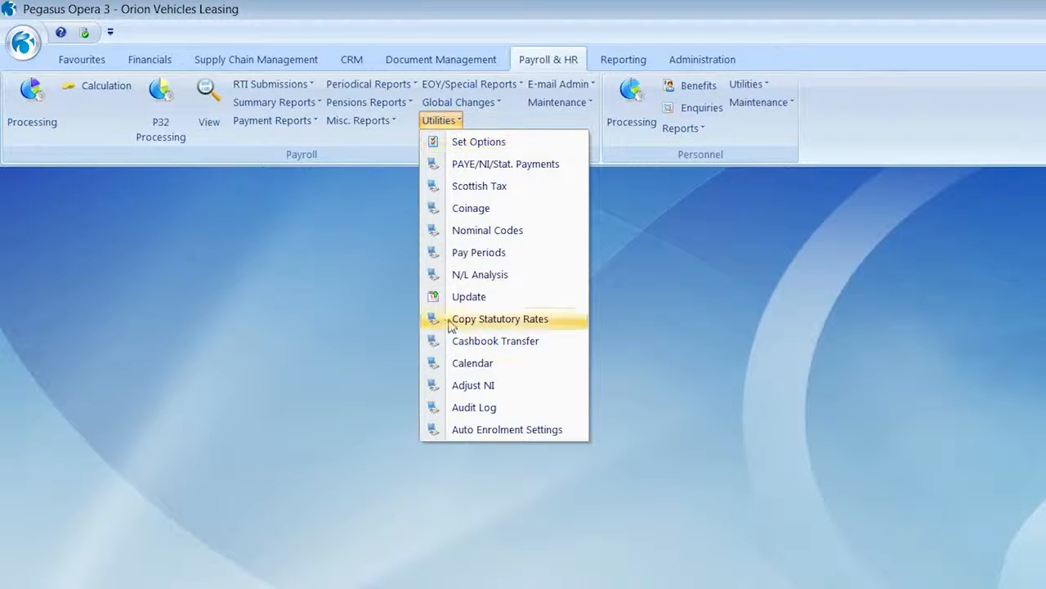
{"action": "left_click", "coordinate": [479, 367]}
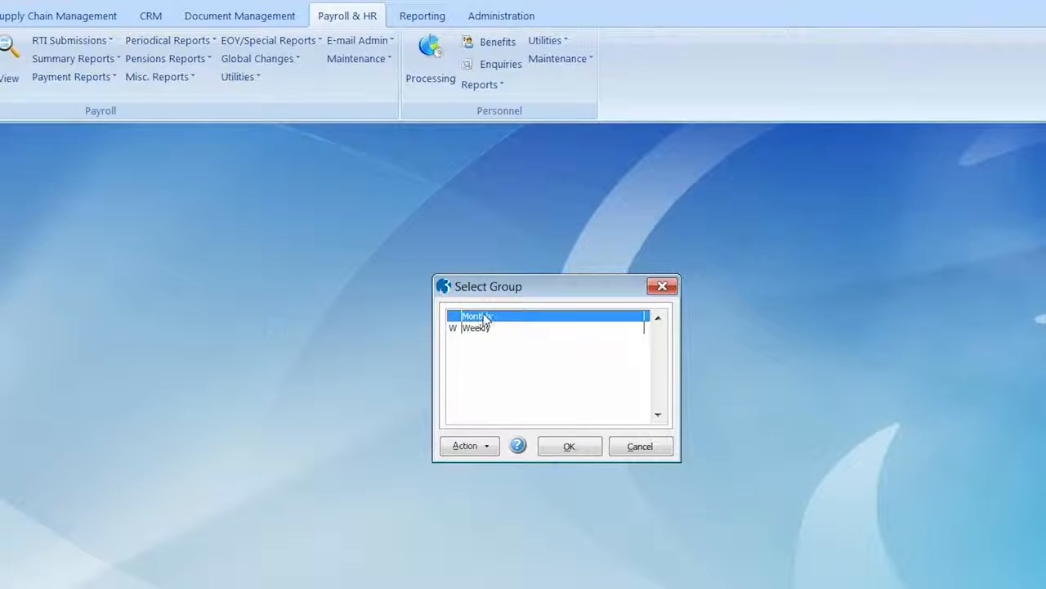
{"action": "left_click", "coordinate": [575, 447]}
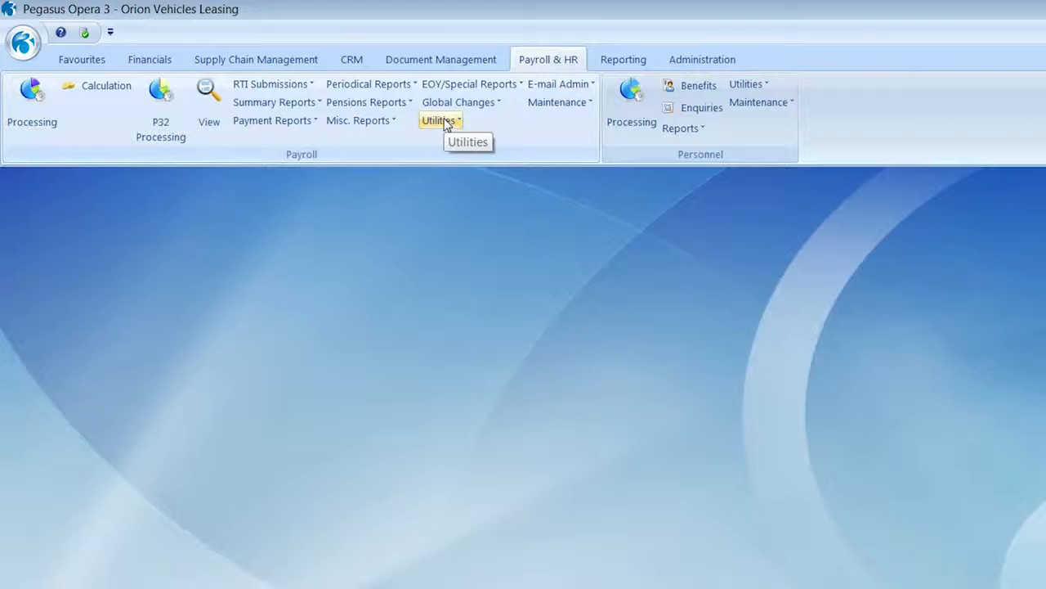
Review the PAYE, employer NI and employee NI rates in Table 2 of PAYE/NI/Stat. Payments, and close without changes
{"action": "left_click", "coordinate": [441, 121]}
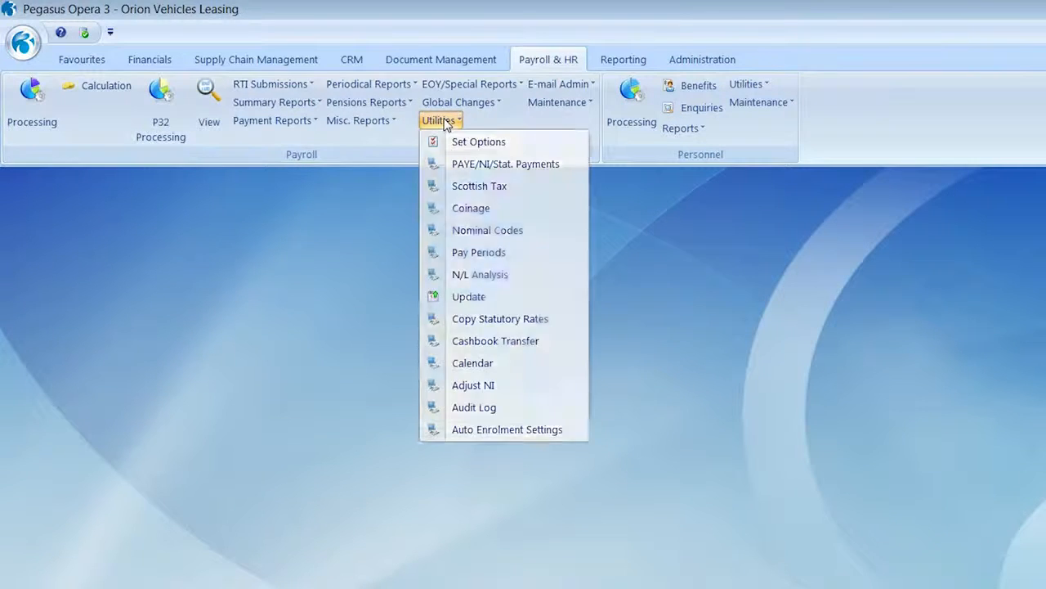
{"action": "left_click", "coordinate": [484, 166]}
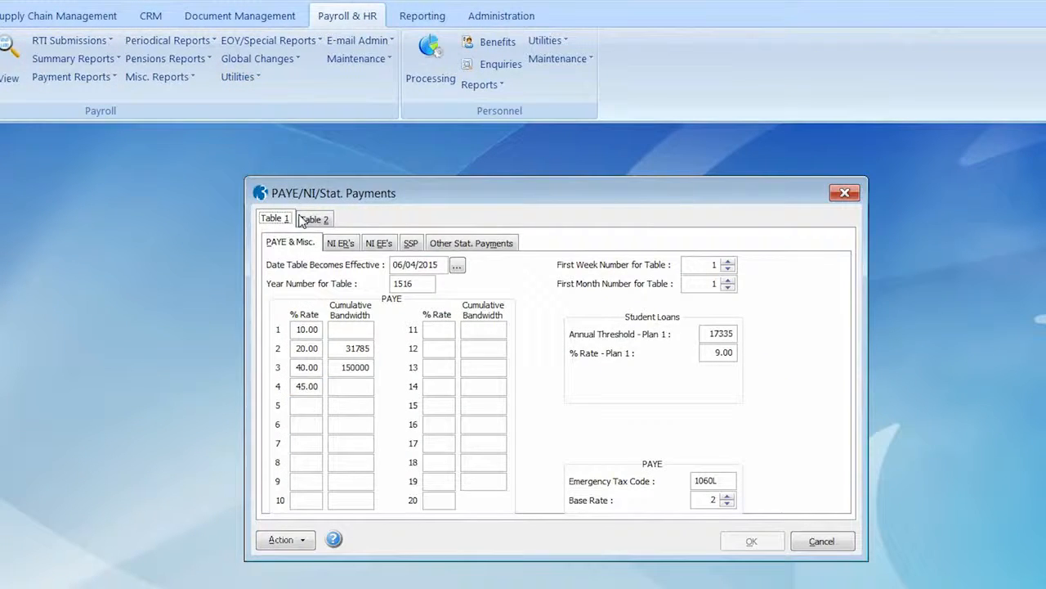
{"action": "left_click", "coordinate": [304, 222]}
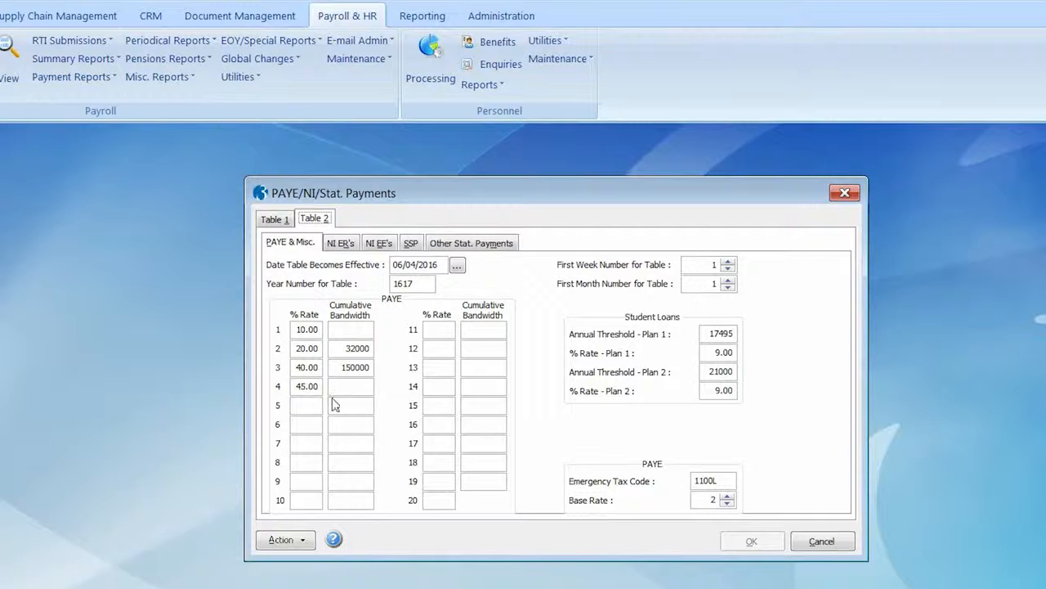
{"action": "left_click", "coordinate": [343, 245]}
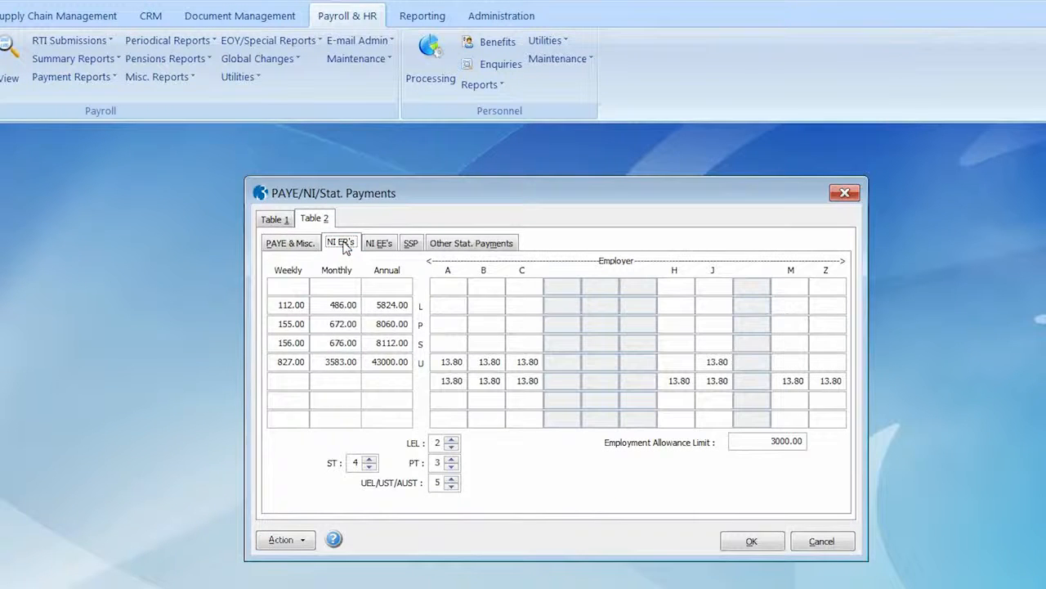
{"action": "left_click", "coordinate": [376, 244]}
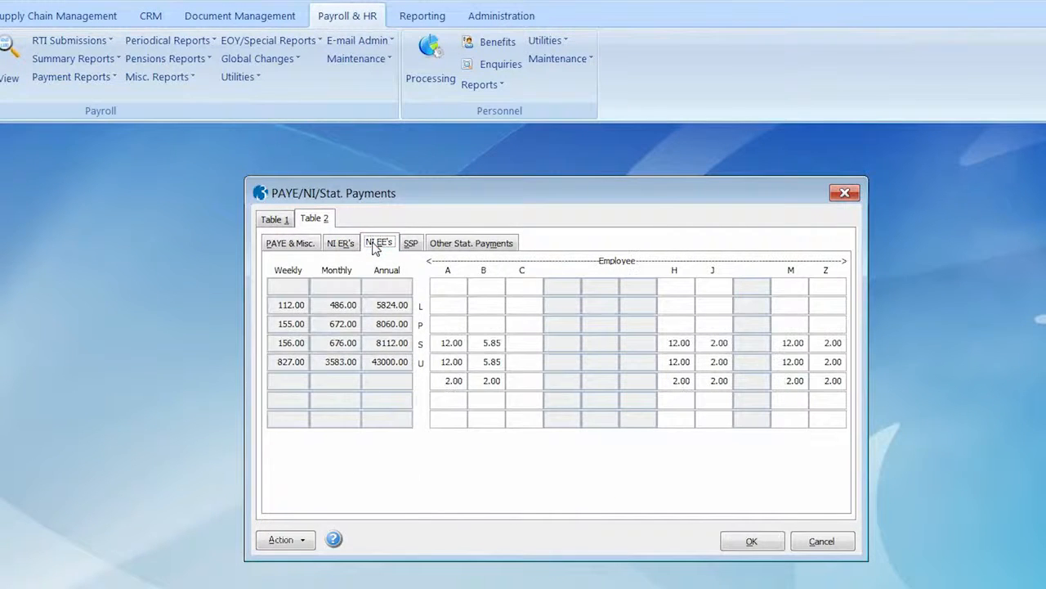
{"action": "left_click", "coordinate": [824, 541]}
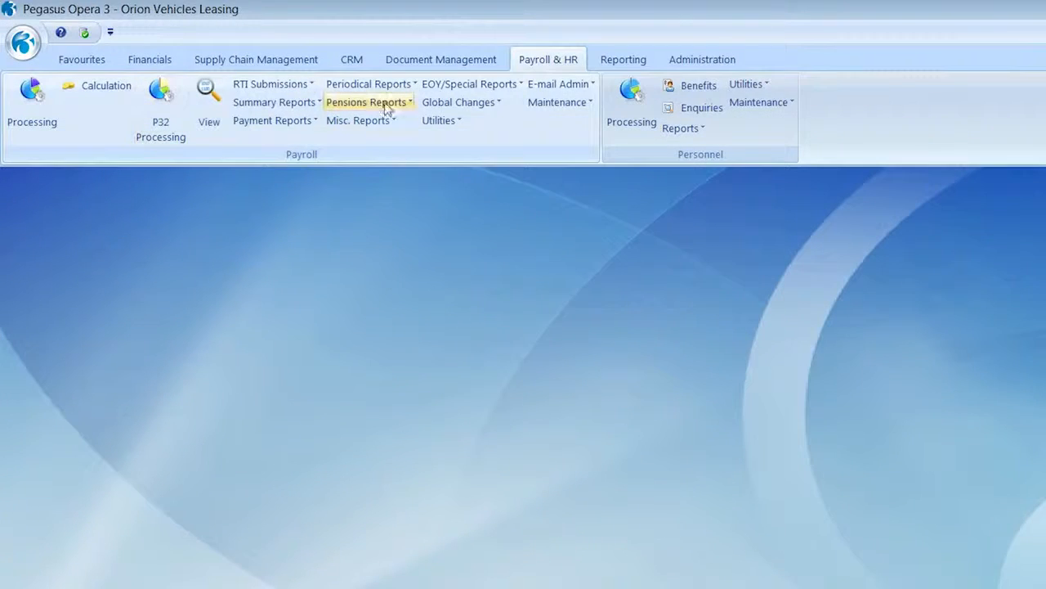
Check the Small Employer's Relief entitlement on the second options page of the Monthly group's Set Options, and close without changes
{"action": "left_click", "coordinate": [438, 120]}
{"action": "left_click", "coordinate": [465, 143]}
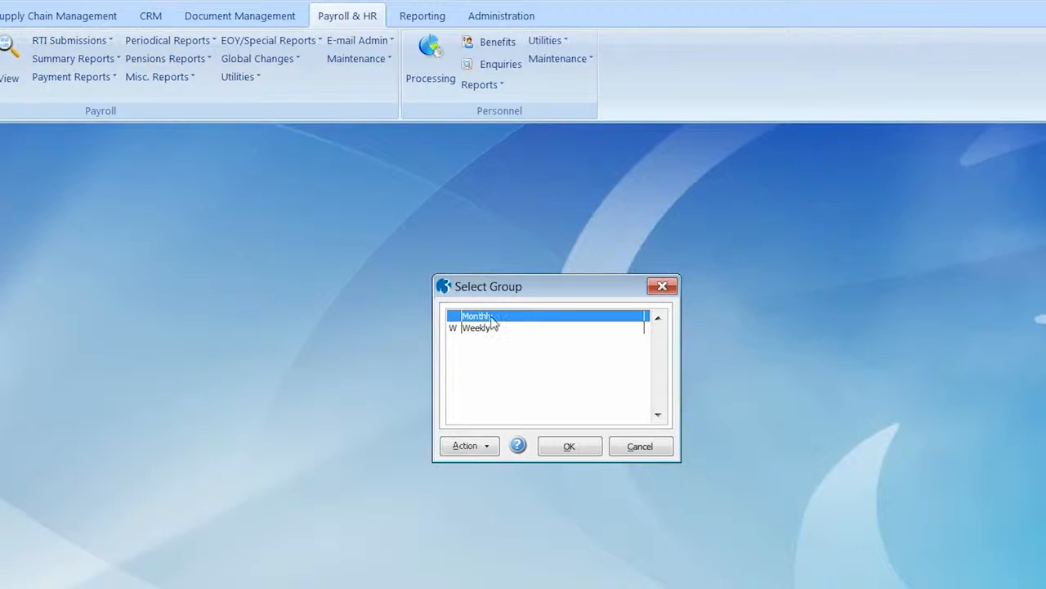
{"action": "left_click", "coordinate": [560, 448]}
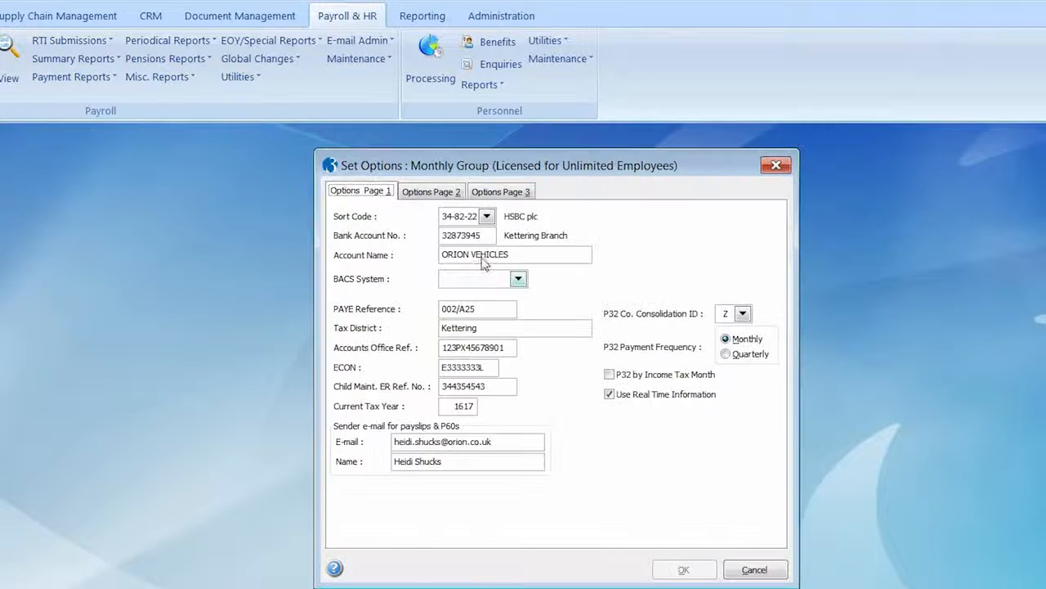
{"action": "left_click", "coordinate": [438, 193]}
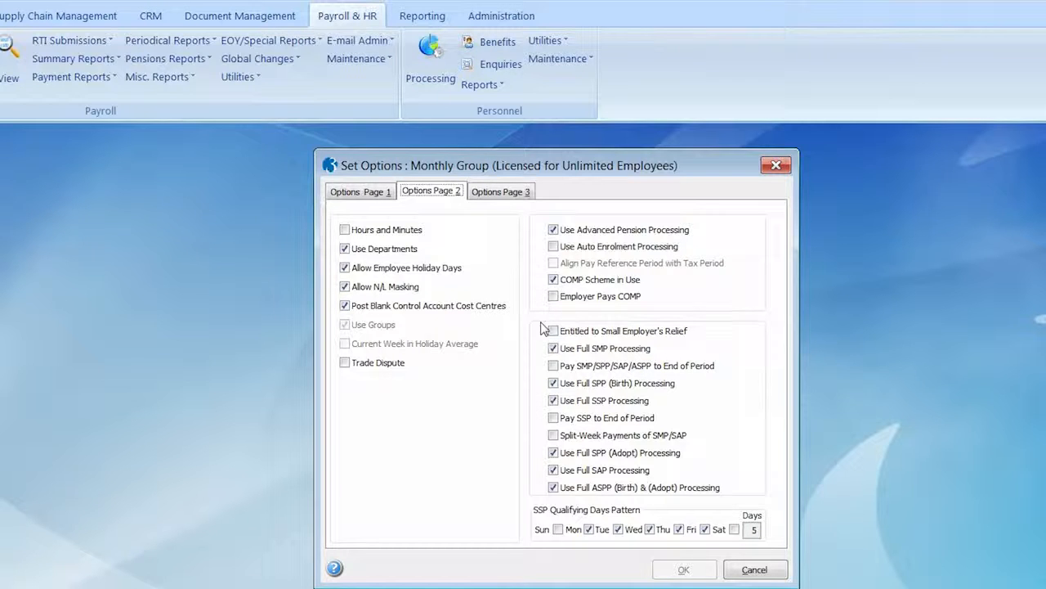
{"action": "left_click", "coordinate": [754, 571]}
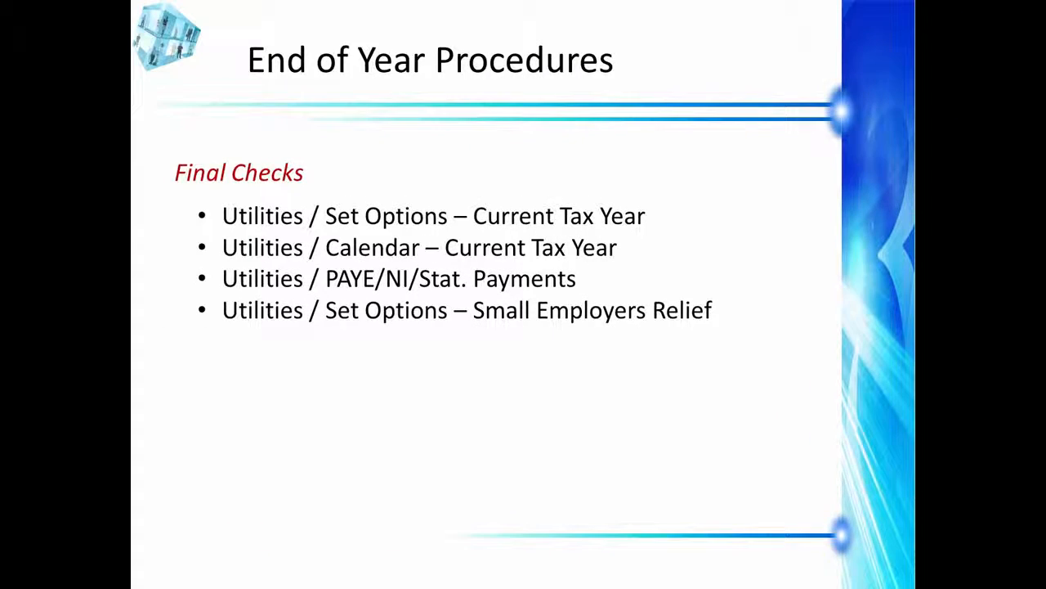
{"action": "key", "text": "Right"}
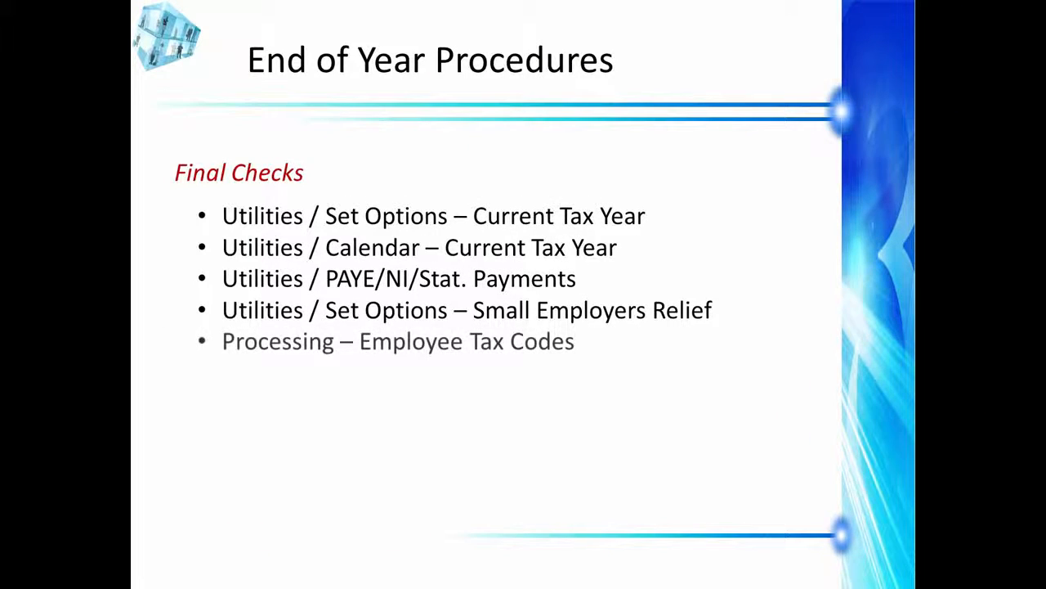